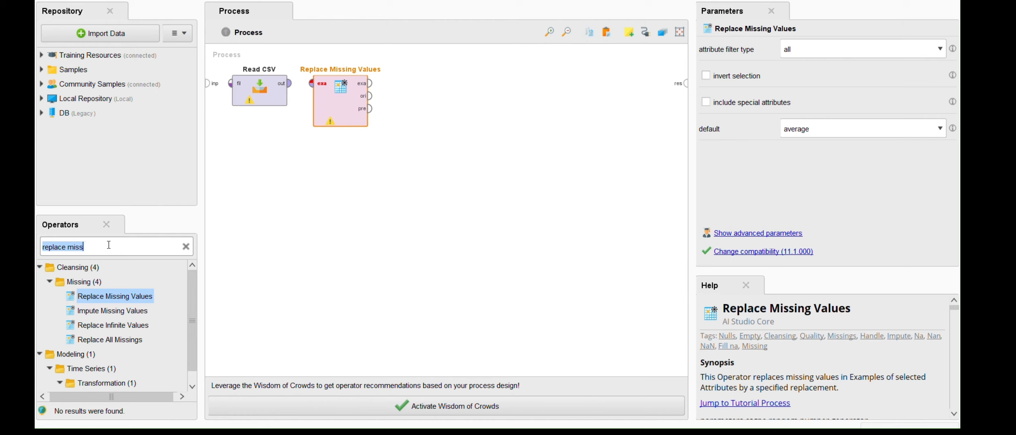
Step: Find the Select Attributes operator and add it to the process beside Replace Missing Values
type("sele")
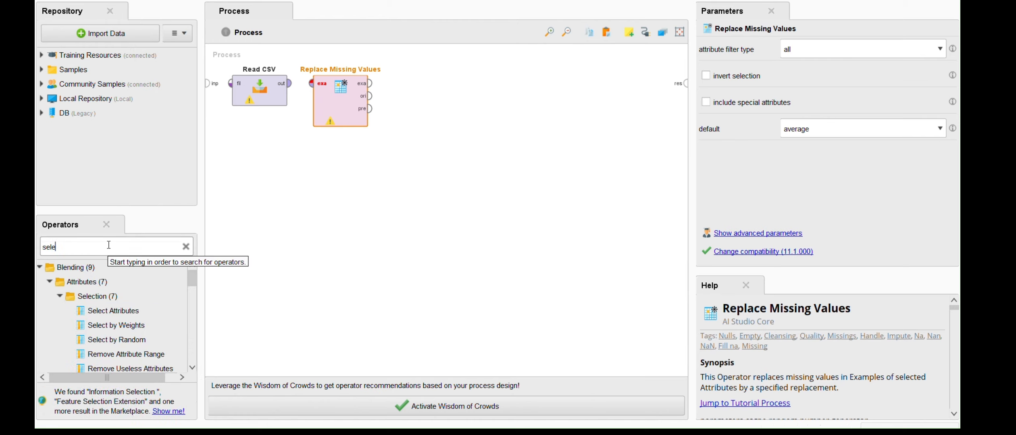
type("ct attr")
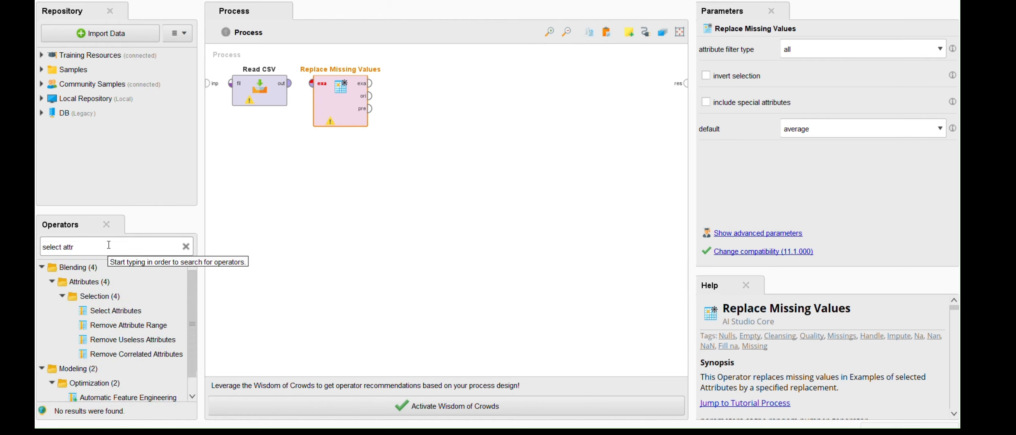
type("ibutes")
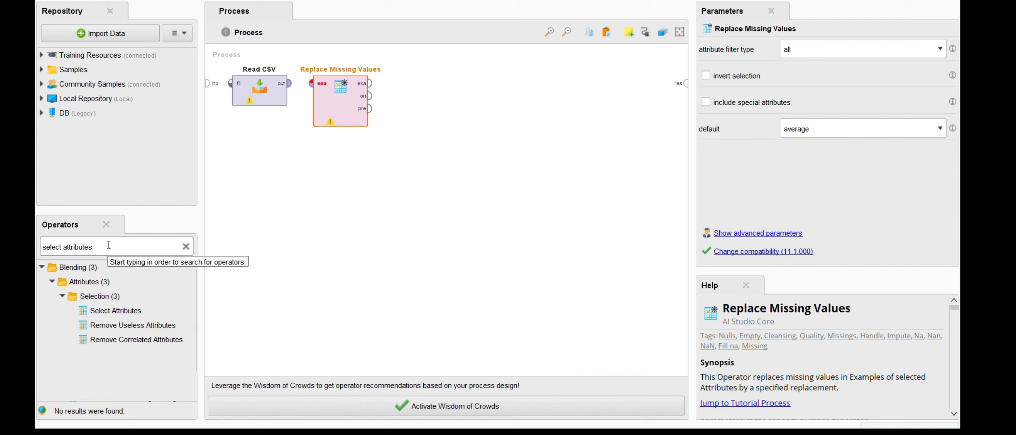
left_click_drag(112, 311, 412, 96)
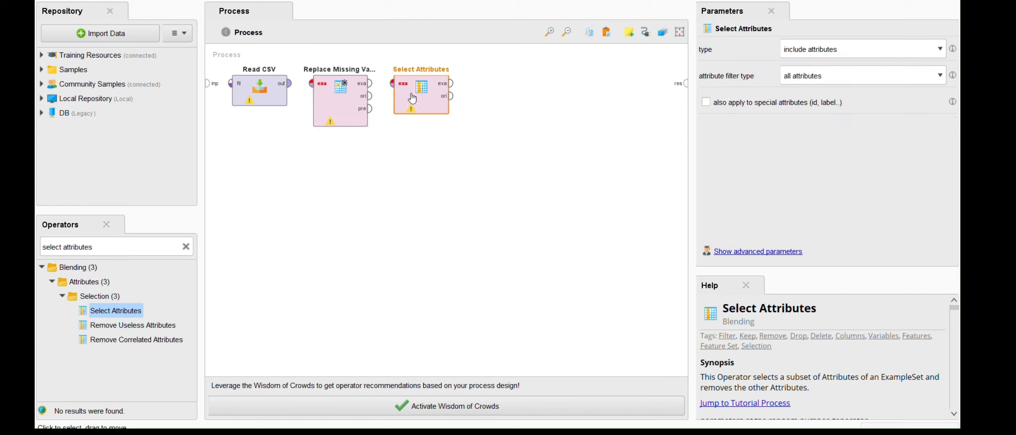
Step: Find the Set Role operator and place it in a second row below Replace Missing Values
left_click(150, 248)
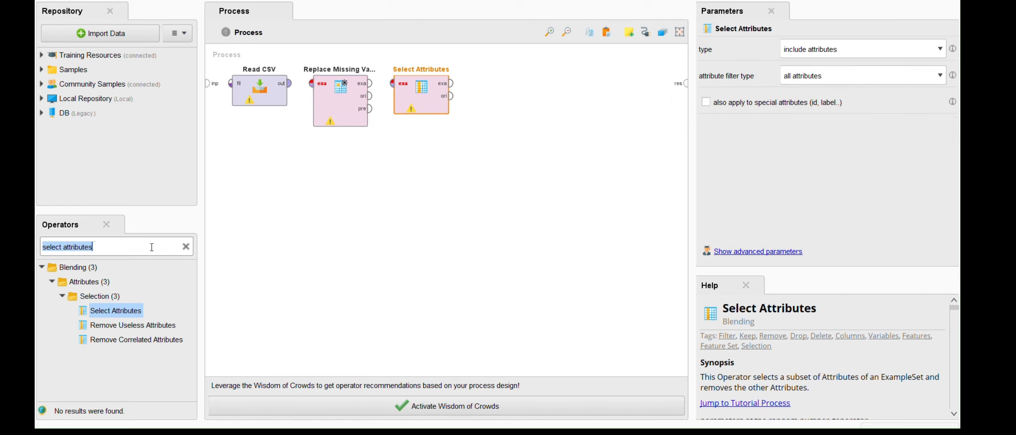
left_click(186, 246)
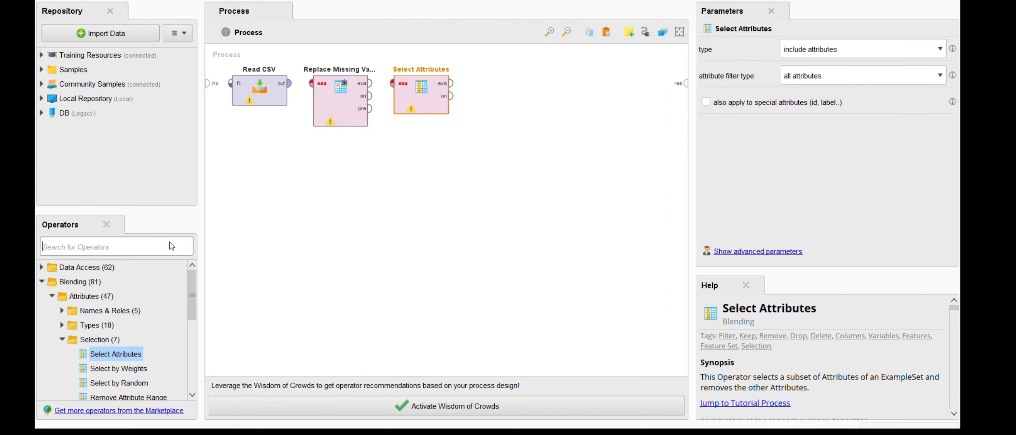
type("set rol")
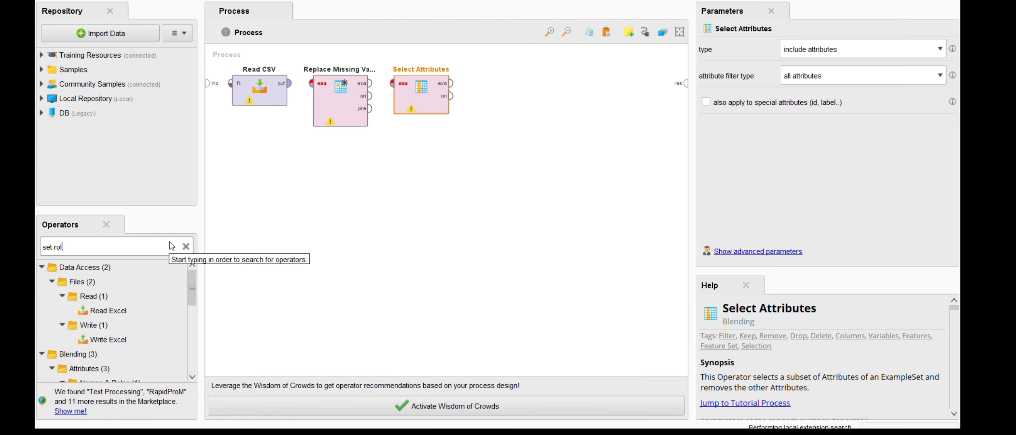
type("es")
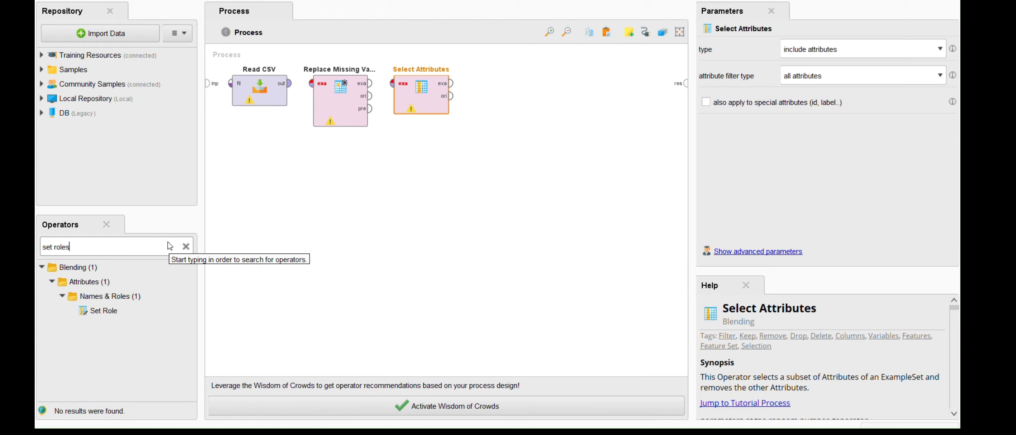
left_click_drag(97, 311, 312, 217)
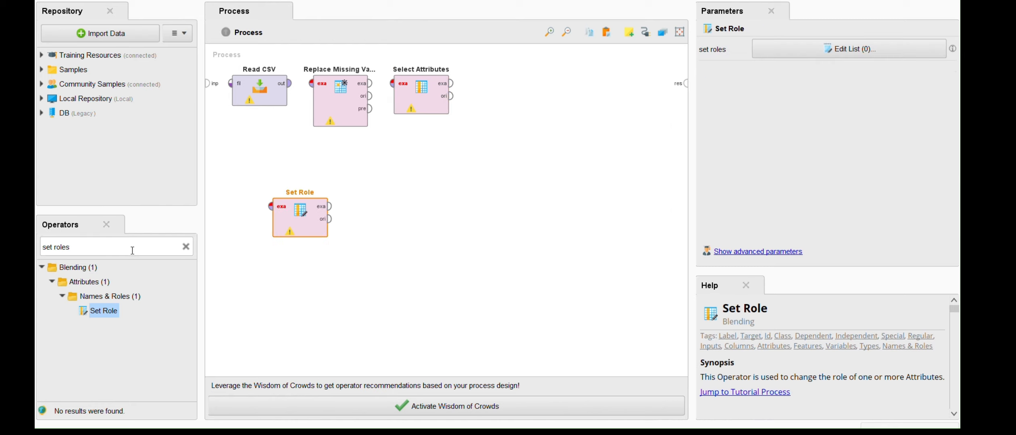
Step: Find the Split Data operator and add it to the process just after Set Role
left_click(186, 250)
type("spli")
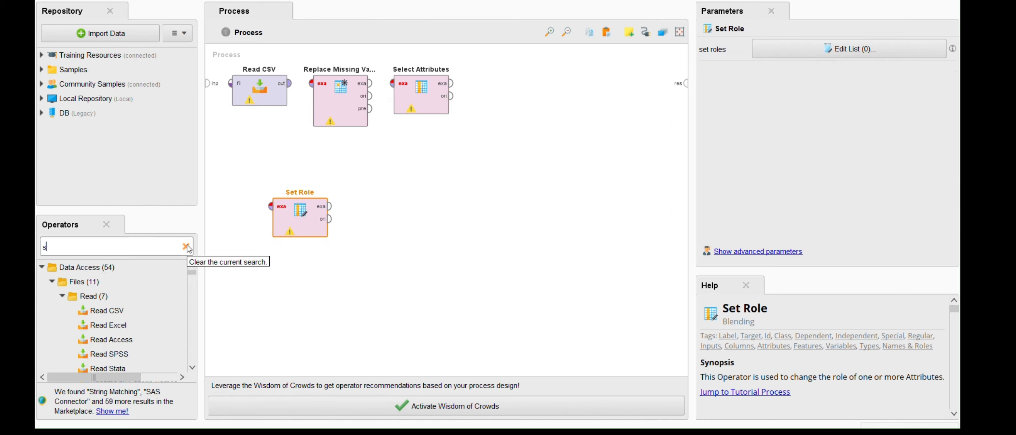
type("t data")
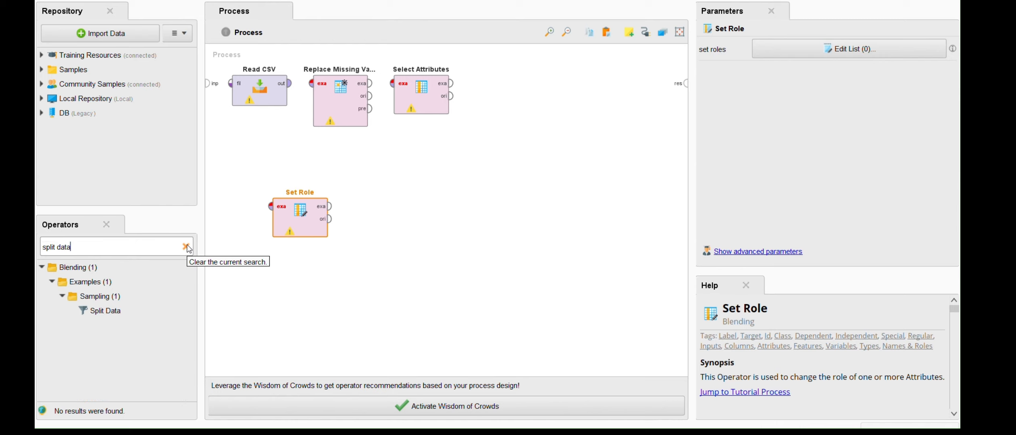
left_click_drag(105, 311, 163, 293)
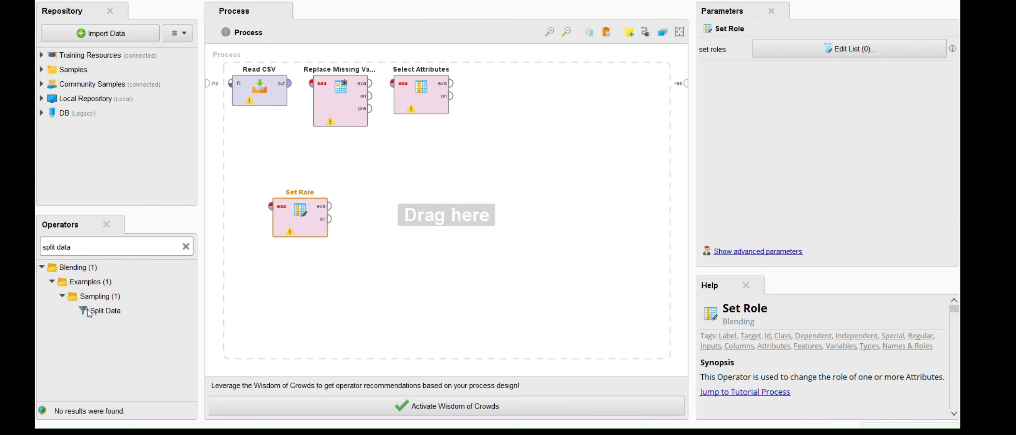
left_click_drag(90, 314, 371, 209)
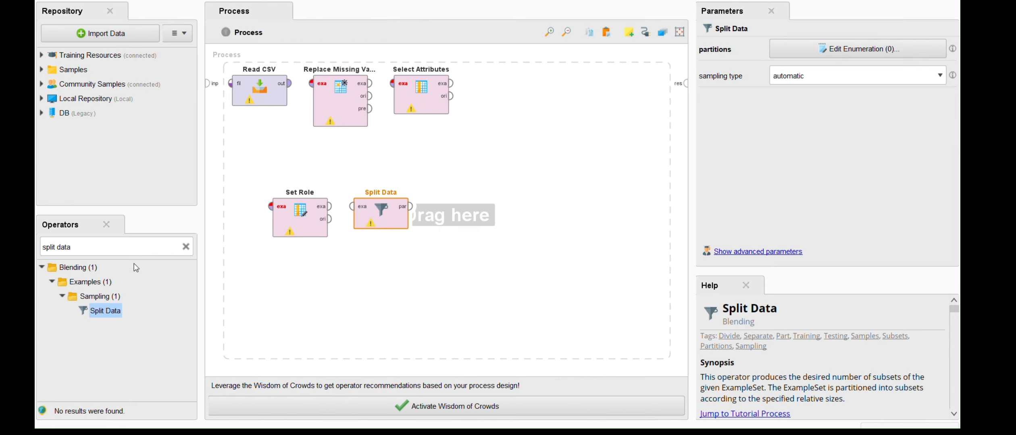
Step: Find the Linear Regression operator and add it to the process just after Split Data
left_click(126, 246)
type("l")
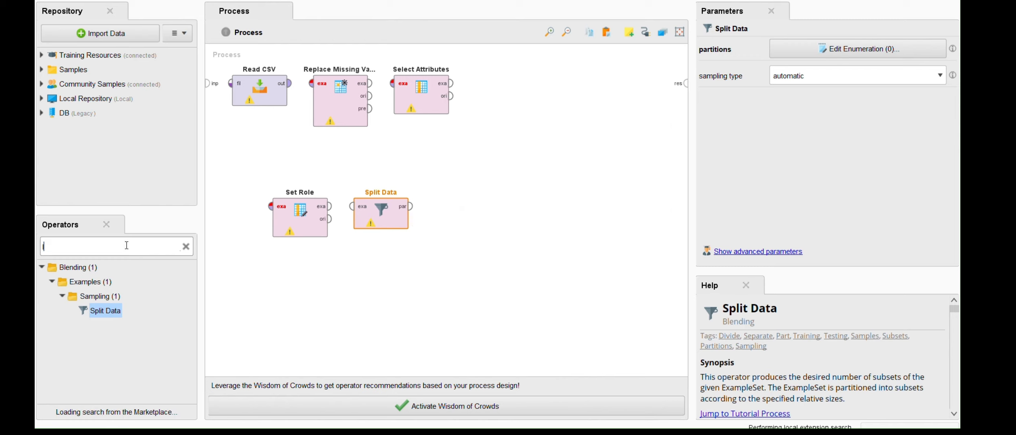
type("ine")
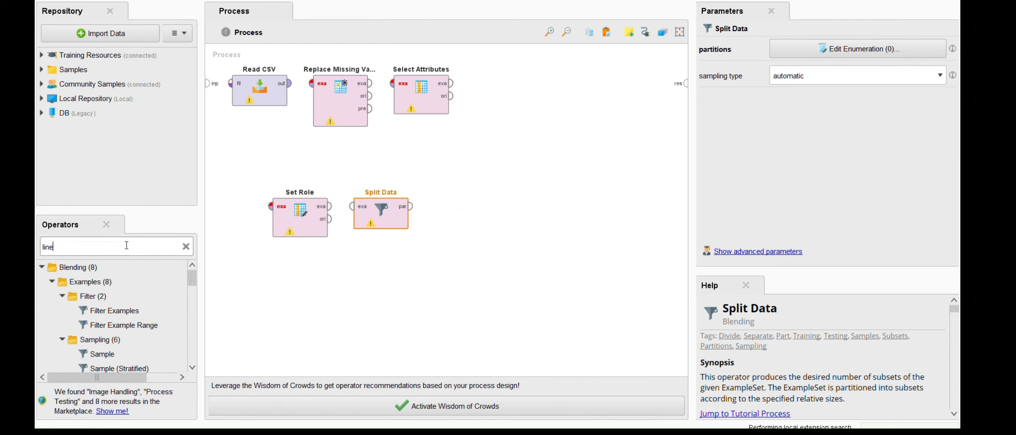
type("ar regress")
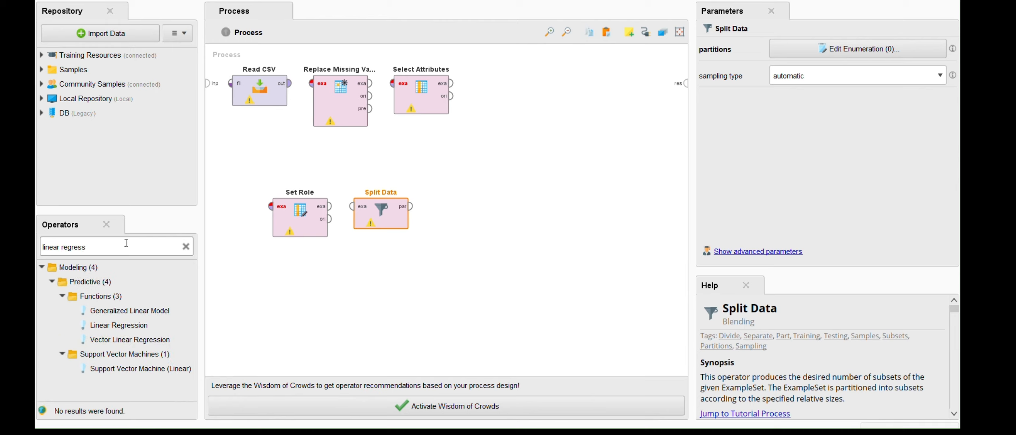
left_click_drag(113, 331, 456, 213)
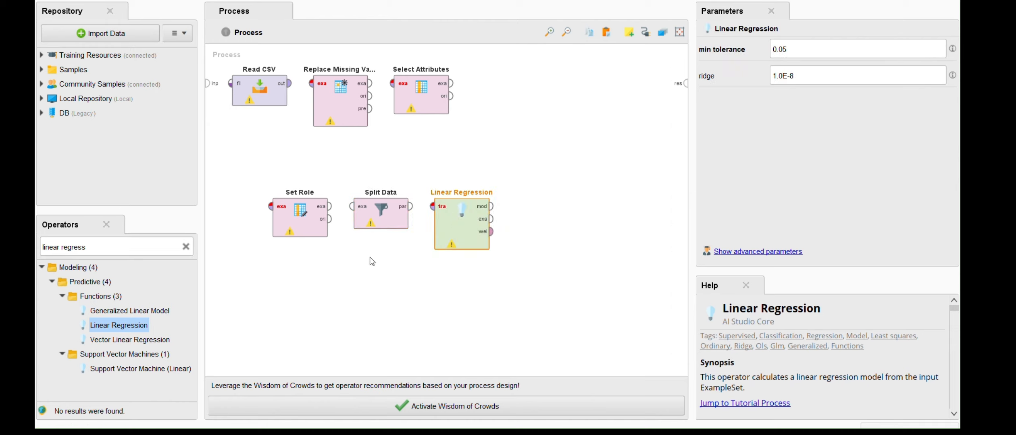
Step: Find the Apply Model operator and add it to the process just after Linear Regression
triple_click(140, 244)
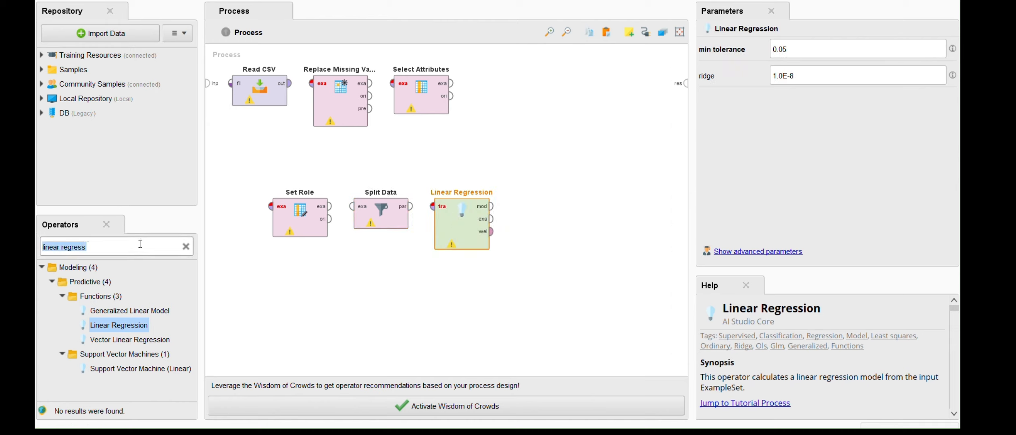
type("app")
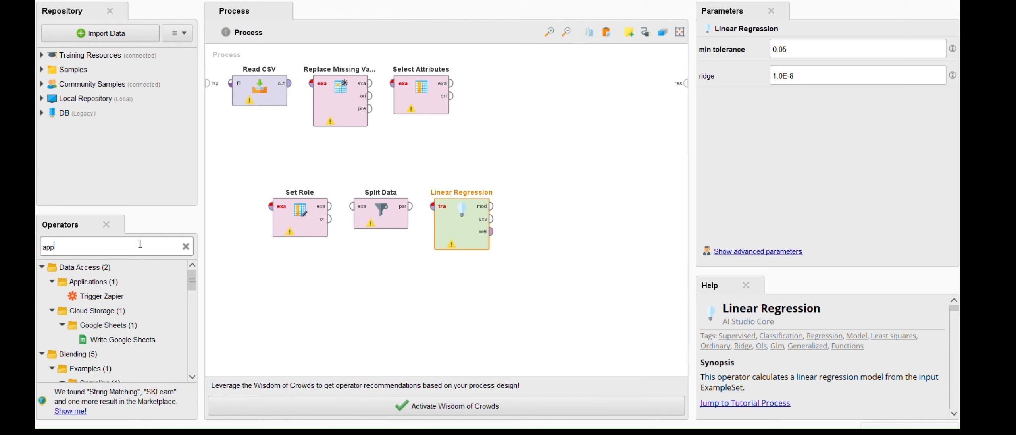
type("ly")
type(" mos")
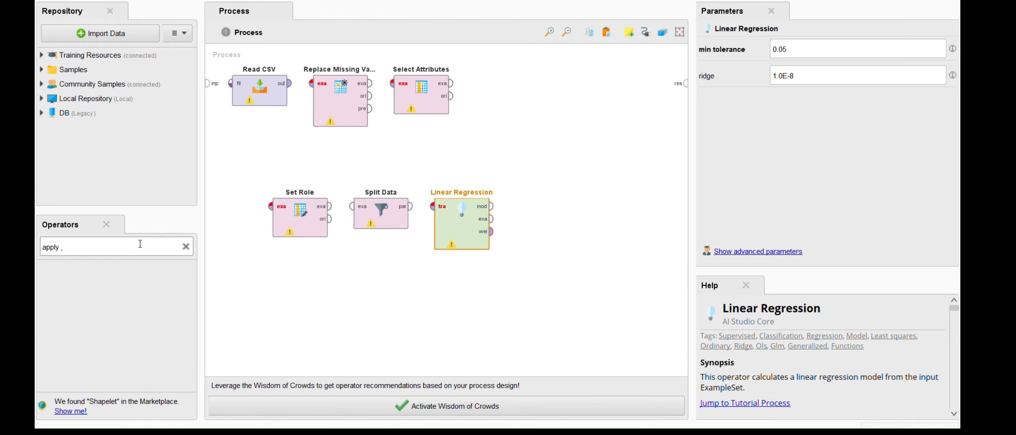
key("BackSpace")
type("e")
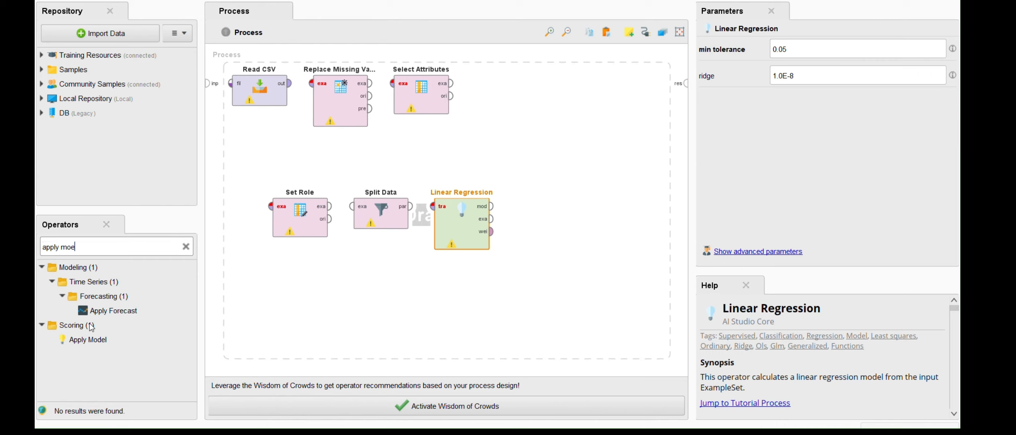
left_click_drag(88, 339, 525, 205)
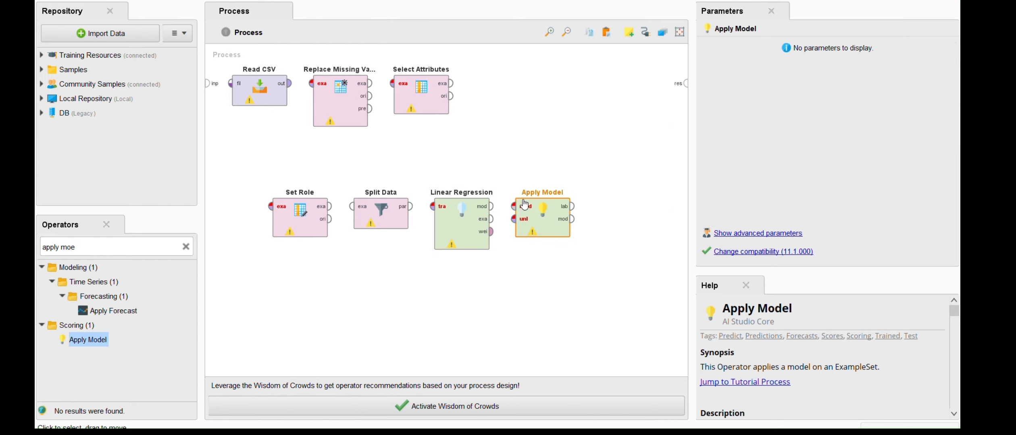
Step: Find the general Performance operator and place it in the upper row above Apply Model
left_click(145, 249)
type("p")
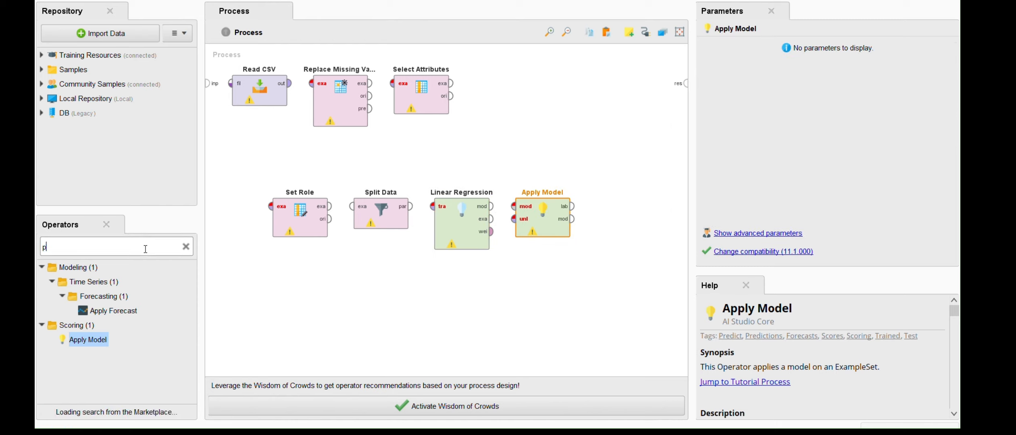
type("erfo")
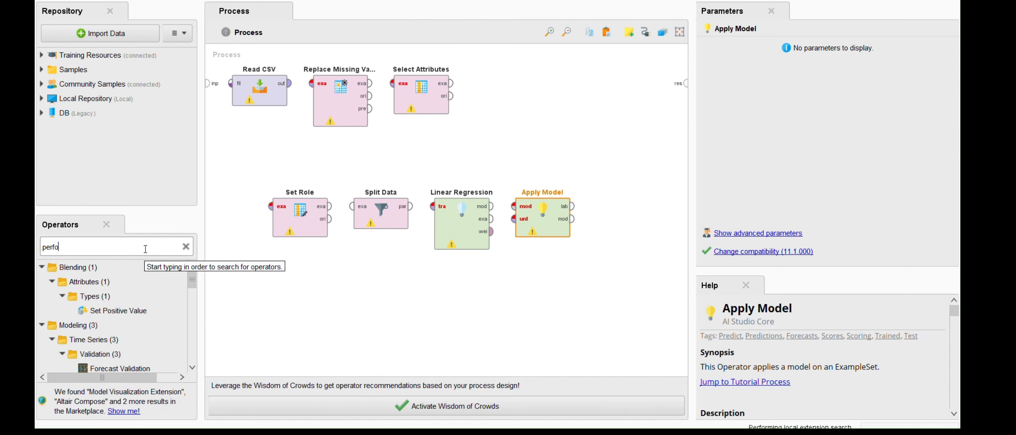
type("rmanc")
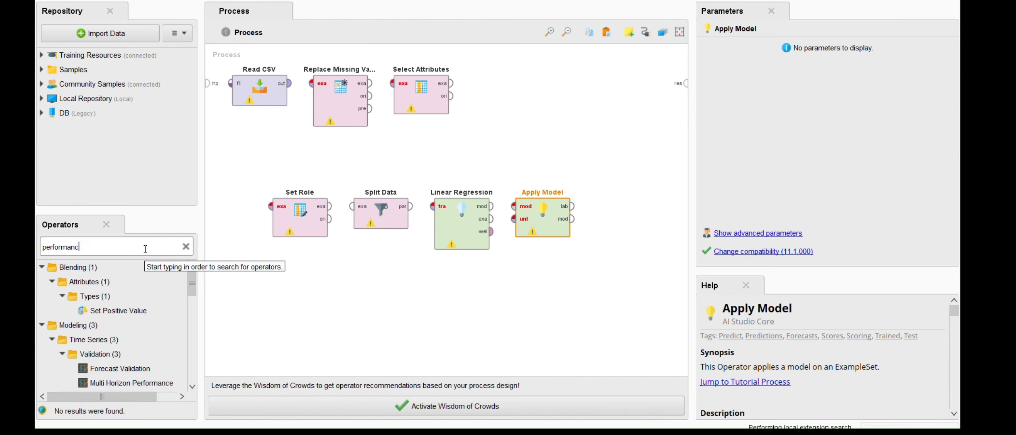
type("e")
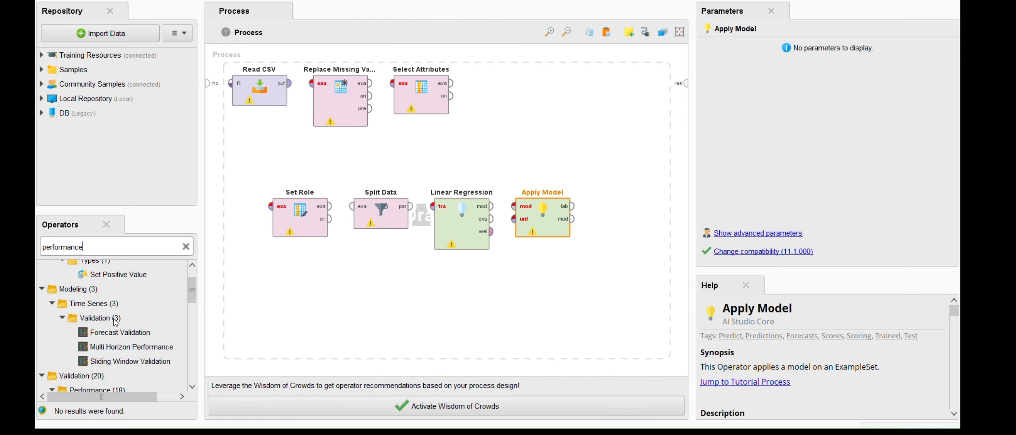
scroll(115, 322, "down", 3)
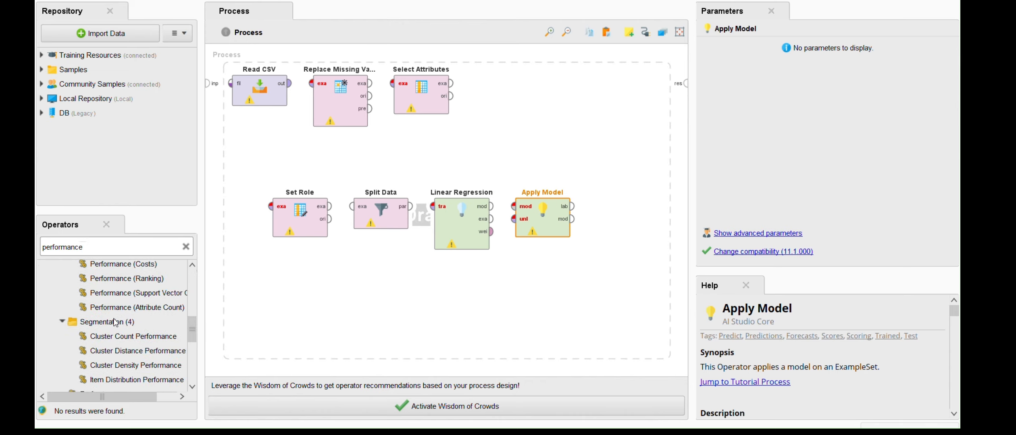
scroll(116, 322, "down", 1)
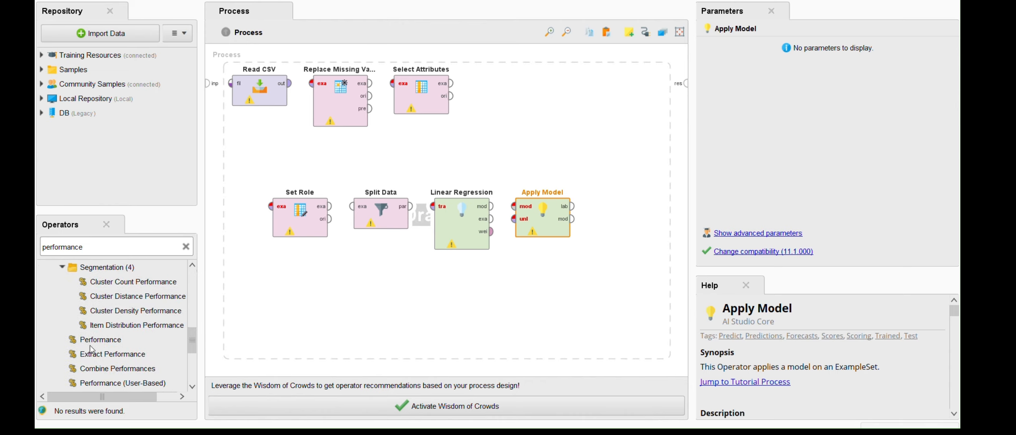
left_click(95, 343)
left_click_drag(96, 343, 564, 88)
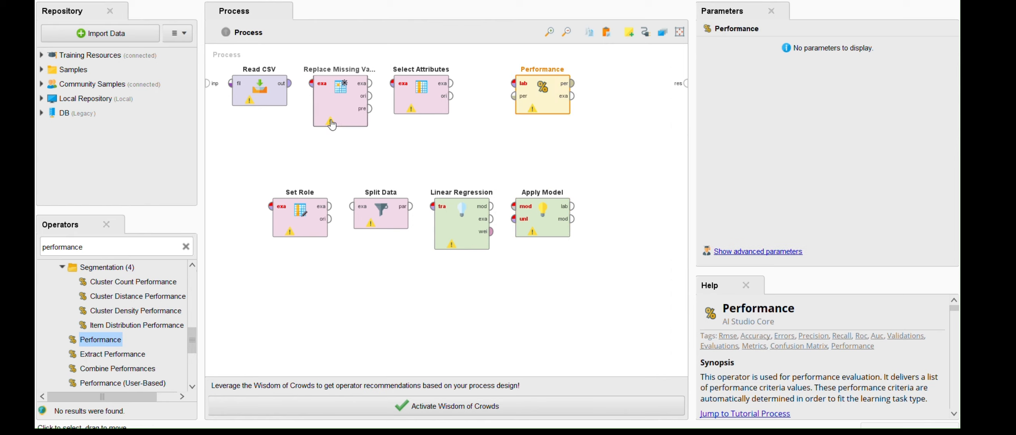
Step: Set household_power_consumption.csv from the Documents folder as the source file of the Read CSV operator
left_click(258, 95)
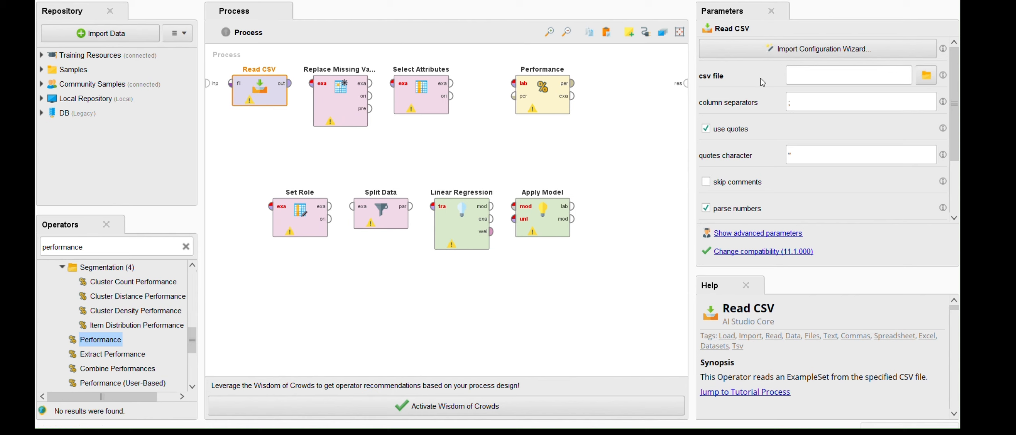
left_click(926, 75)
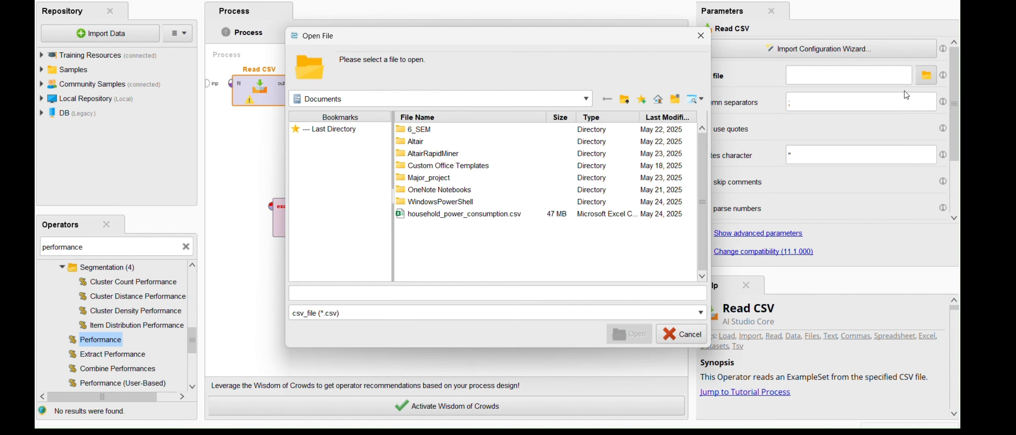
left_click(506, 216)
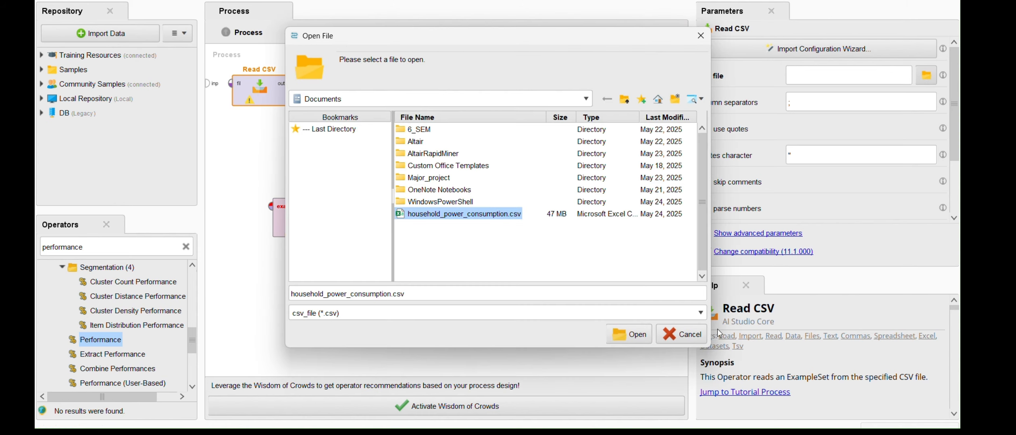
left_click(629, 341)
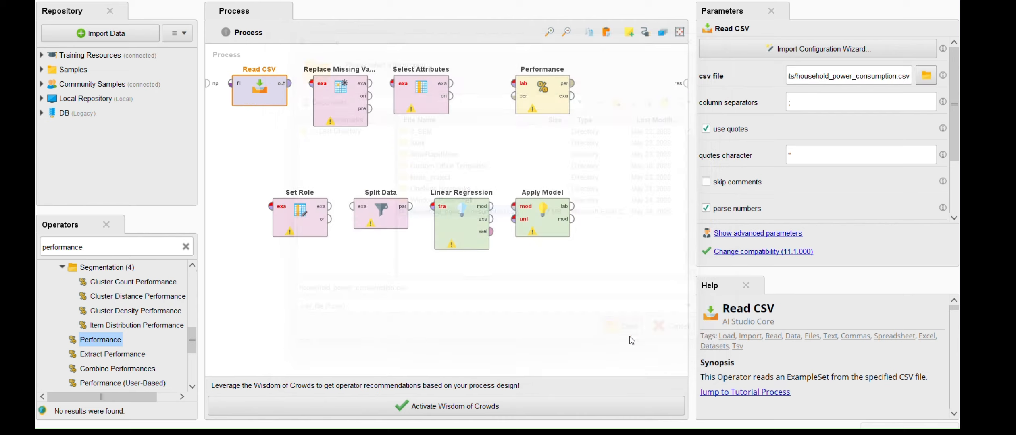
Step: Configure the Read CSV import for household_power_consumption.csv with comma separation, a header row and the date format dd.MM.yyyy
left_click(807, 52)
left_click(427, 156)
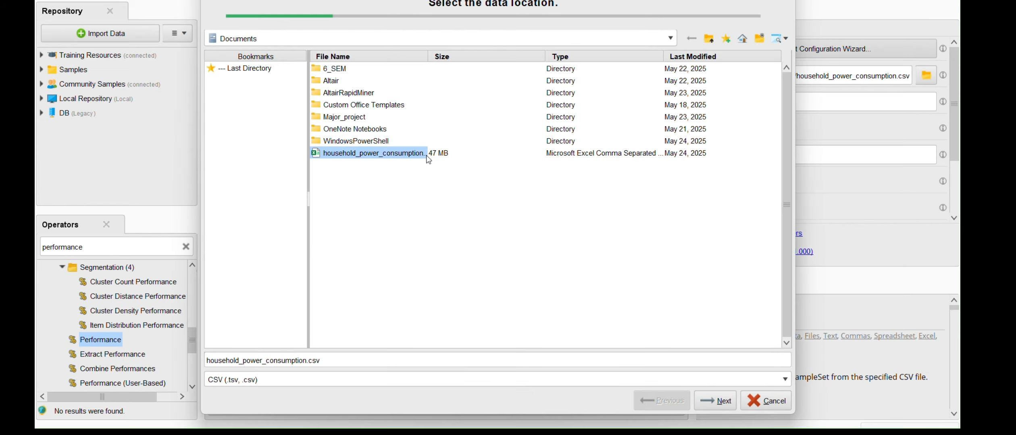
left_click(707, 403)
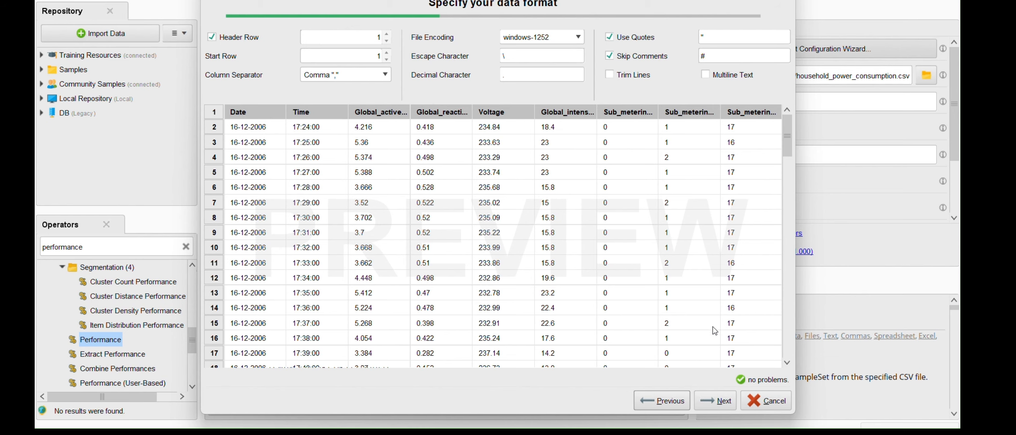
left_click(724, 405)
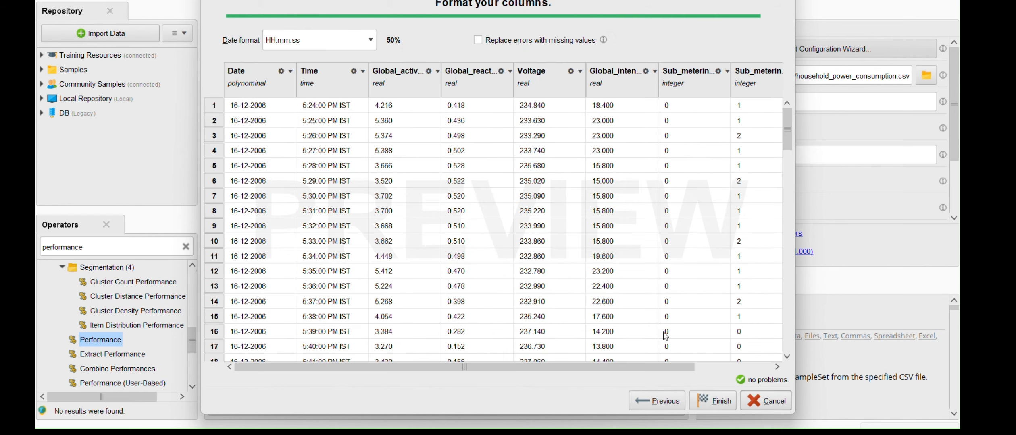
left_click(370, 40)
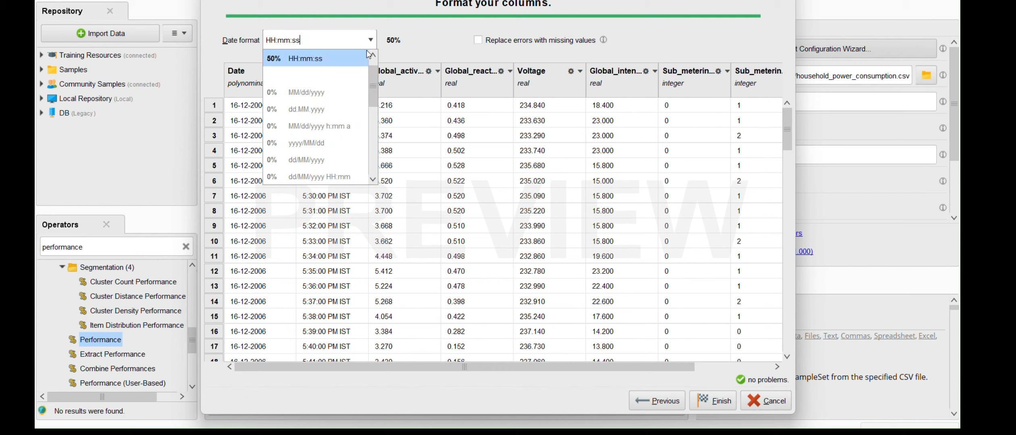
left_click(343, 106)
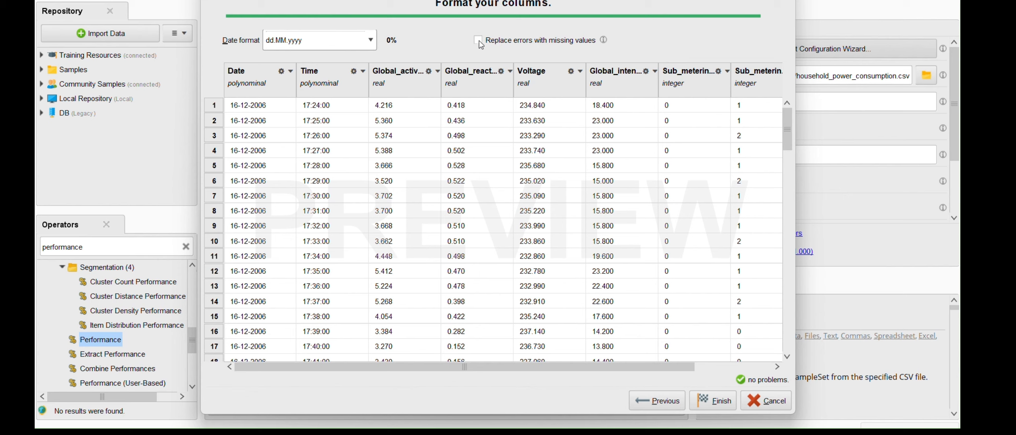
left_click(713, 405)
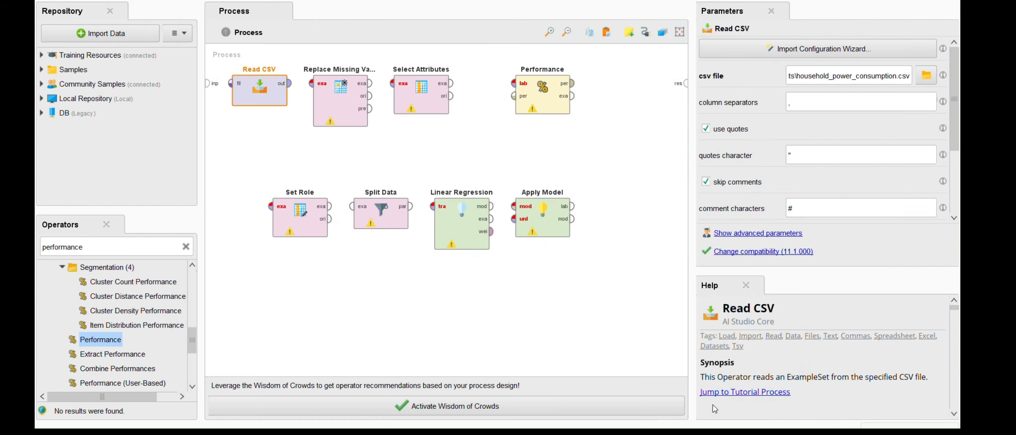
Step: Connect the Read CSV output to Replace Missing Values and set that operator's attribute filter type to subset
left_click(290, 84)
left_click(312, 83)
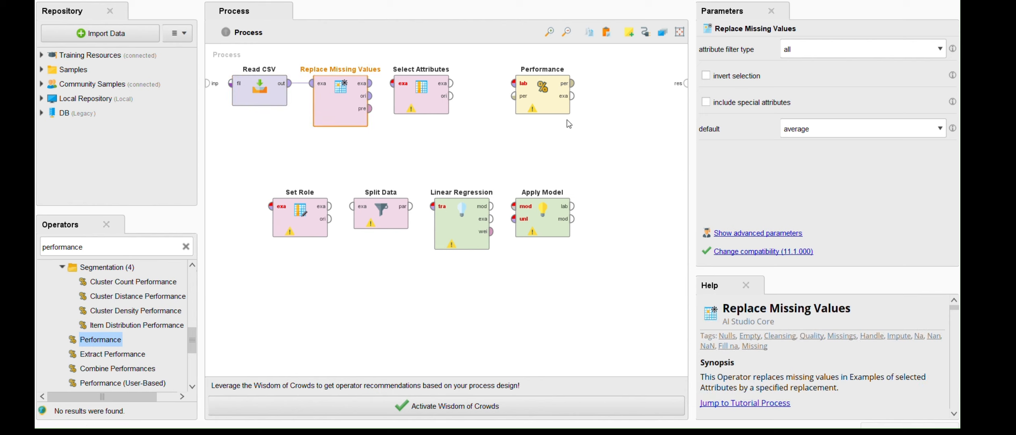
left_click(853, 53)
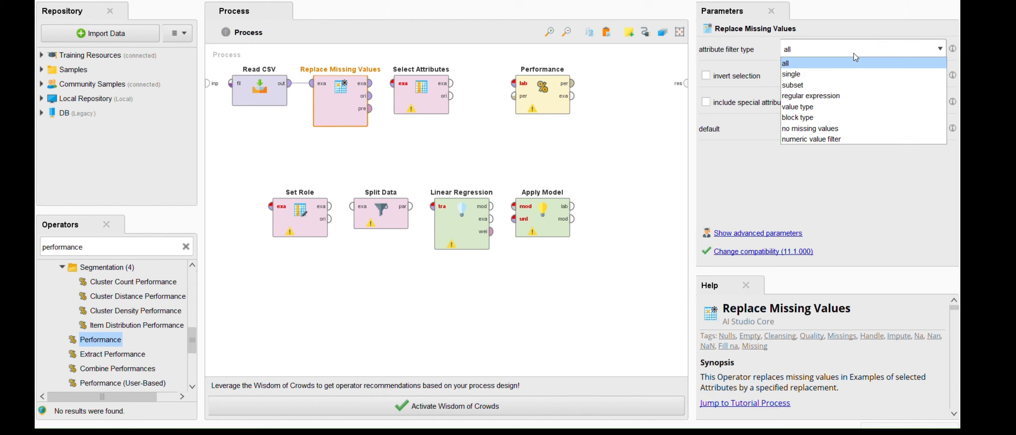
left_click(856, 89)
Step: Include every attribute except Date and Time in the Replace Missing Values subset, with average as the default replacement
left_click(855, 79)
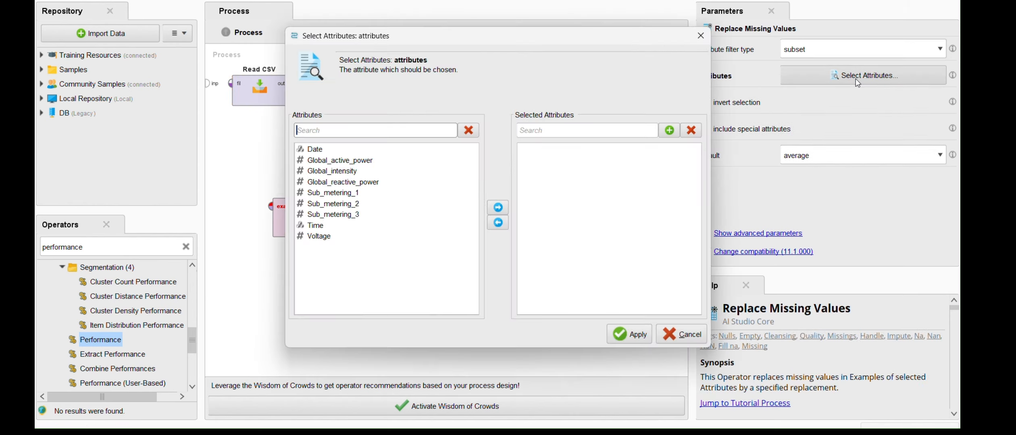
left_click_drag(332, 161, 332, 184)
left_click(334, 194, "ctrl")
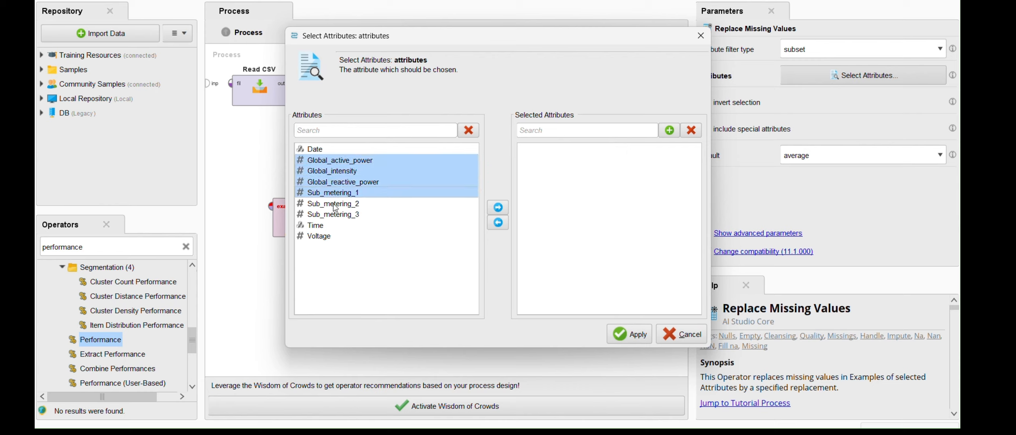
left_click(336, 205, "ctrl")
left_click(336, 217, "ctrl")
left_click(335, 238, "ctrl")
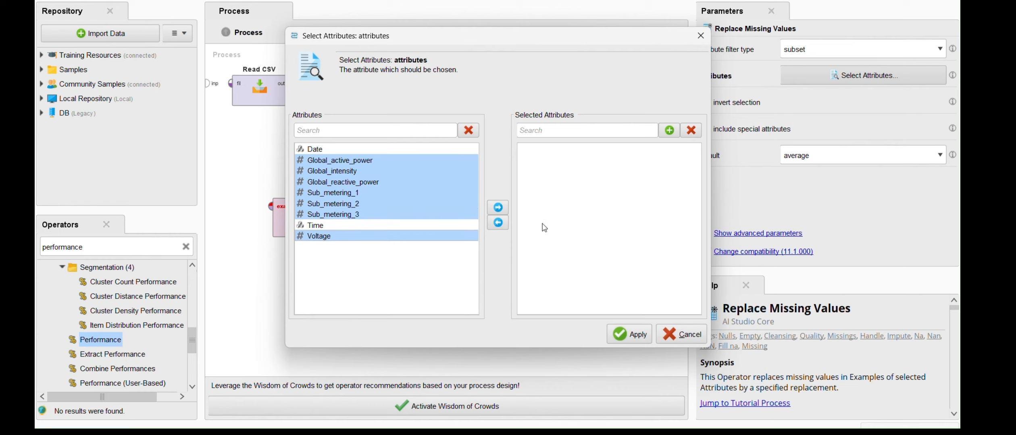
left_click(498, 208)
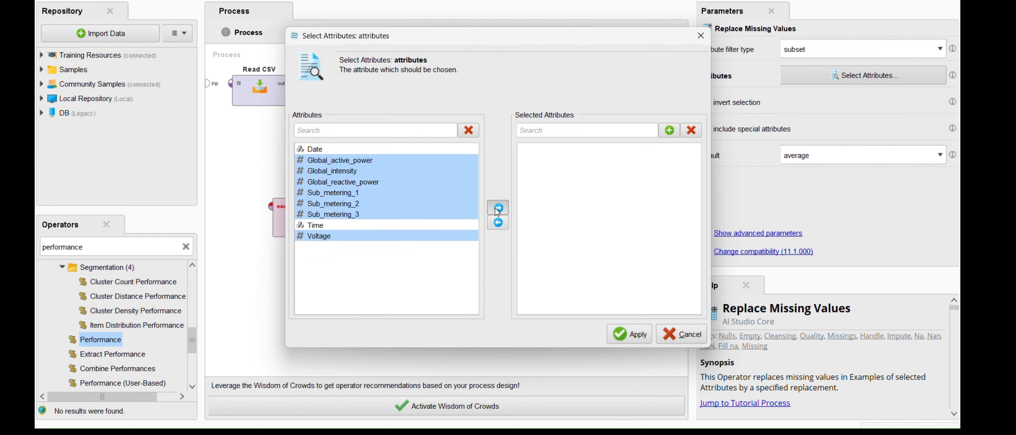
left_click(631, 334)
left_click(823, 158)
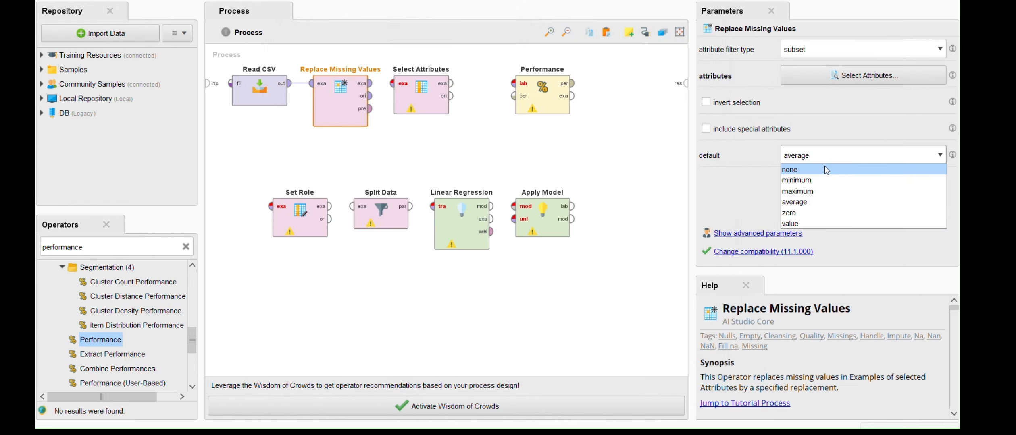
left_click(834, 202)
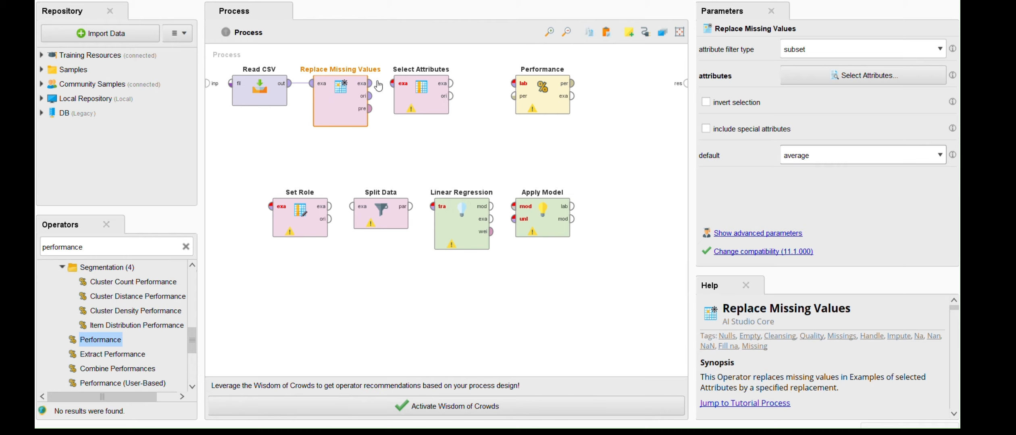
Step: Connect the Replace Missing Values example output to Select Attributes and set its attribute filter type to a subset
left_click_drag(370, 83, 392, 83)
left_click(396, 89)
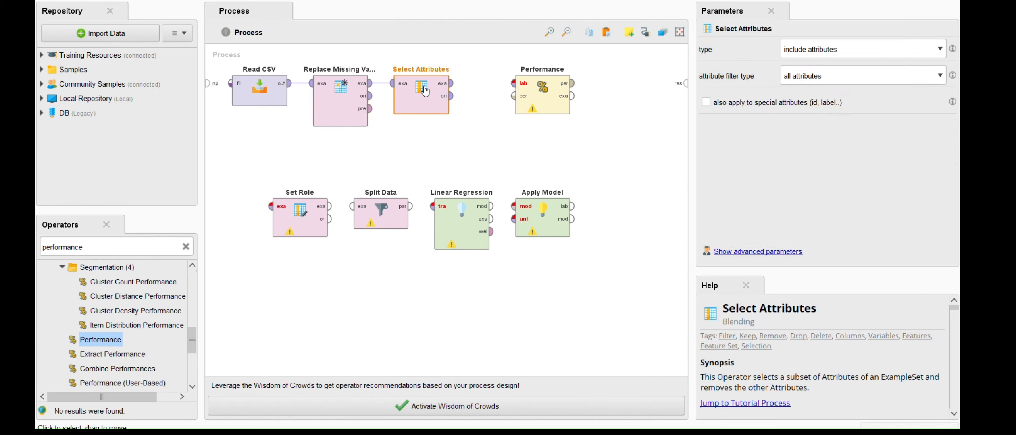
left_click(830, 79)
left_click(830, 98)
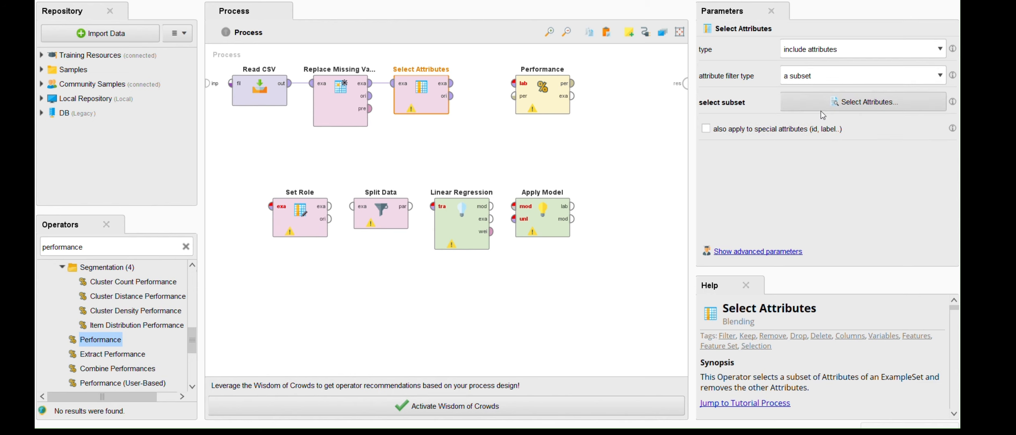
Step: Choose the global power, intensity, sub-metering and Voltage attributes as the Select Attributes subset, leaving out Date and Time
left_click(823, 106)
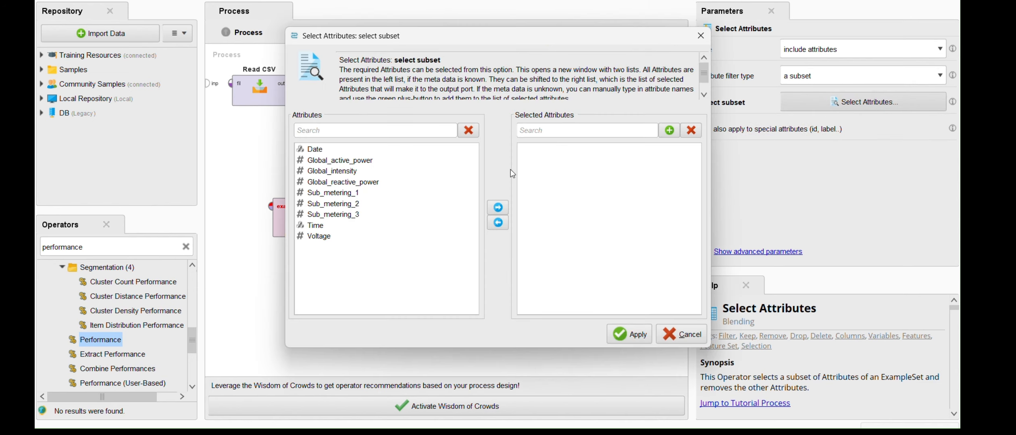
left_click(329, 162)
left_click_drag(327, 174, 329, 215)
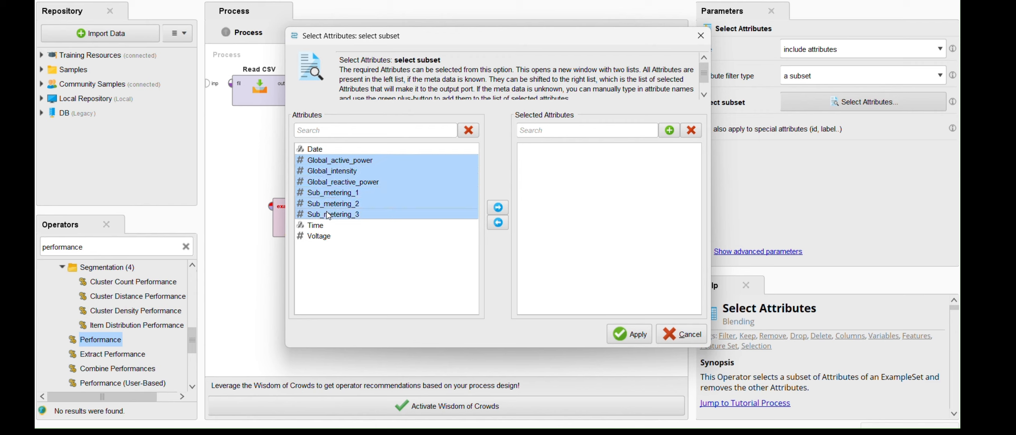
left_click(323, 237, "ctrl")
left_click(500, 208)
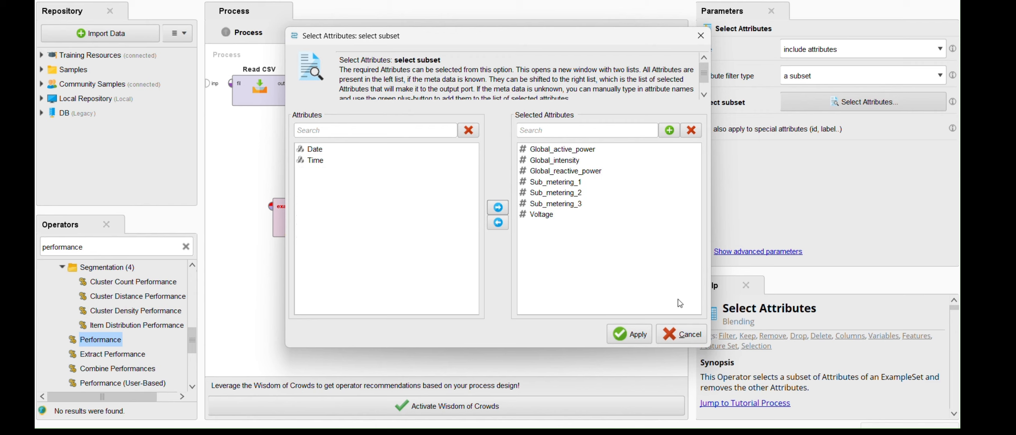
left_click(645, 335)
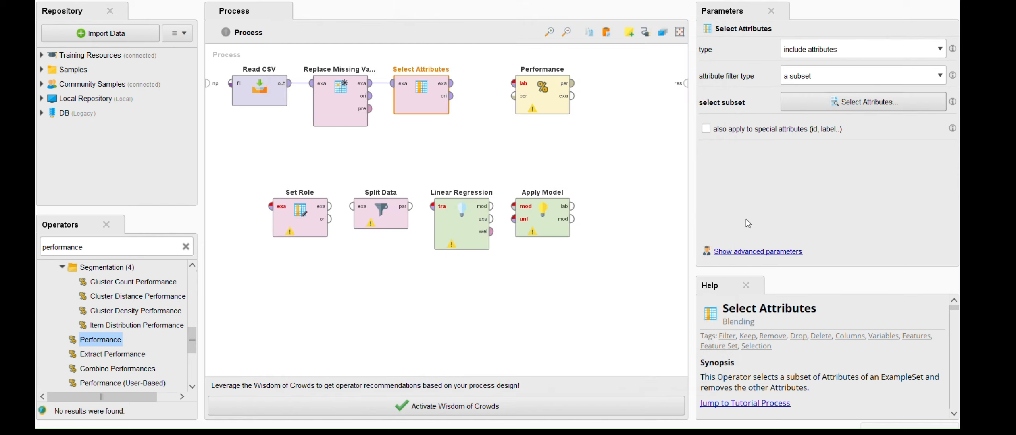
Step: Connect the example output of Select Attributes to the input of Set Role
left_click(450, 83)
left_click(269, 208)
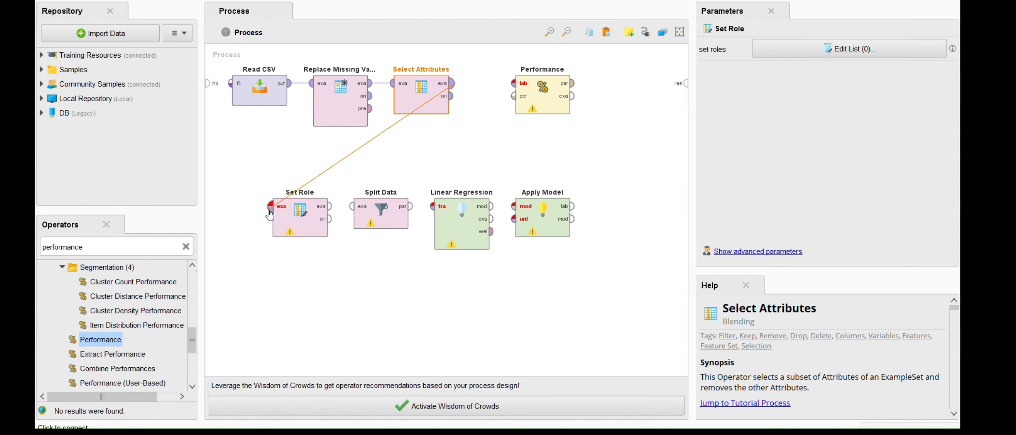
mouse_move(270, 215)
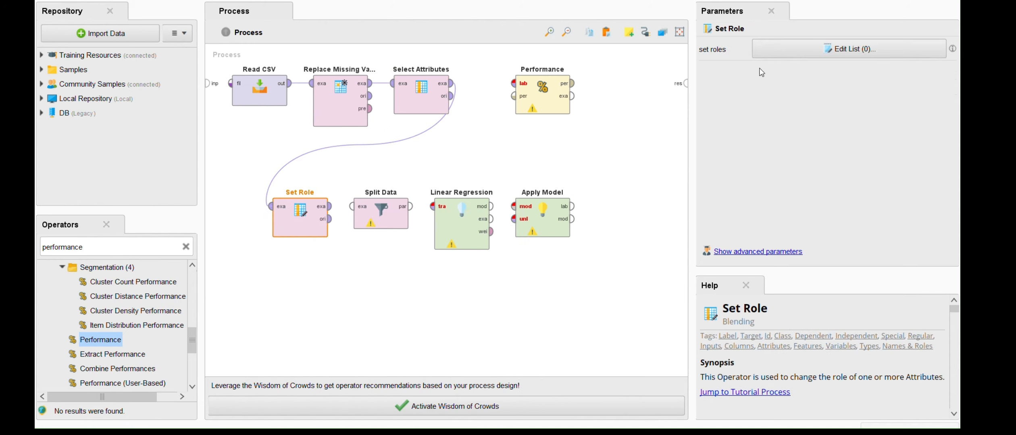
Step: Assign the target role label to the attribute Global_active_power in the Set Role operator
left_click(773, 56)
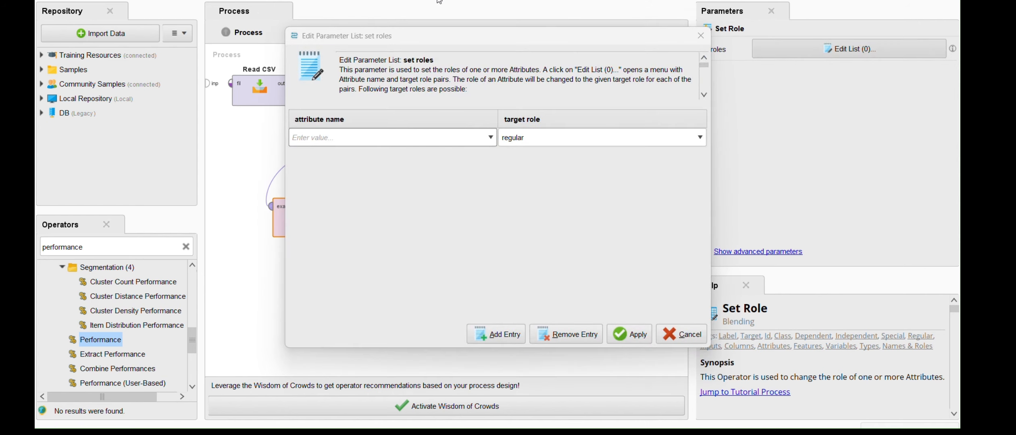
left_click(388, 136)
type("Global_active_power")
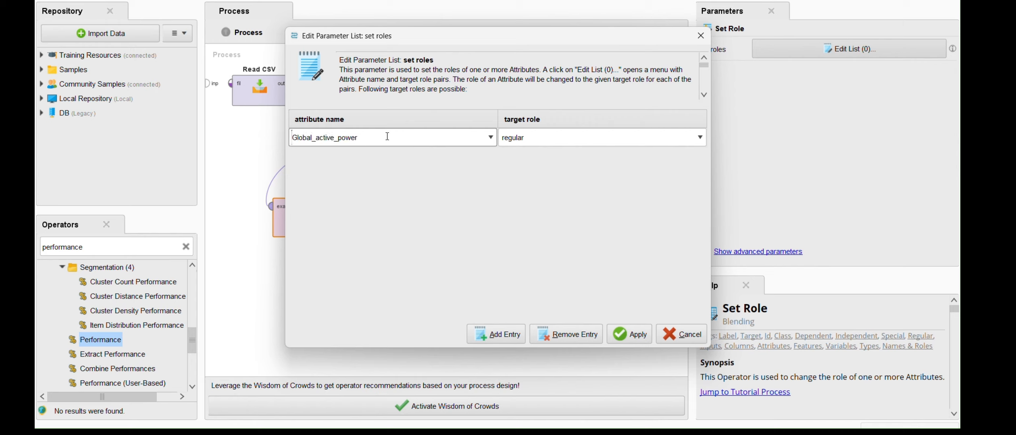
left_click(537, 139)
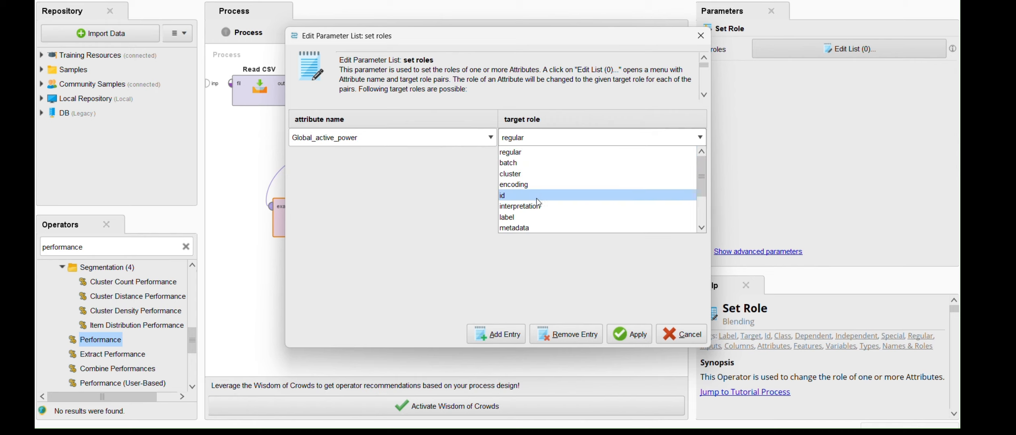
left_click(535, 217)
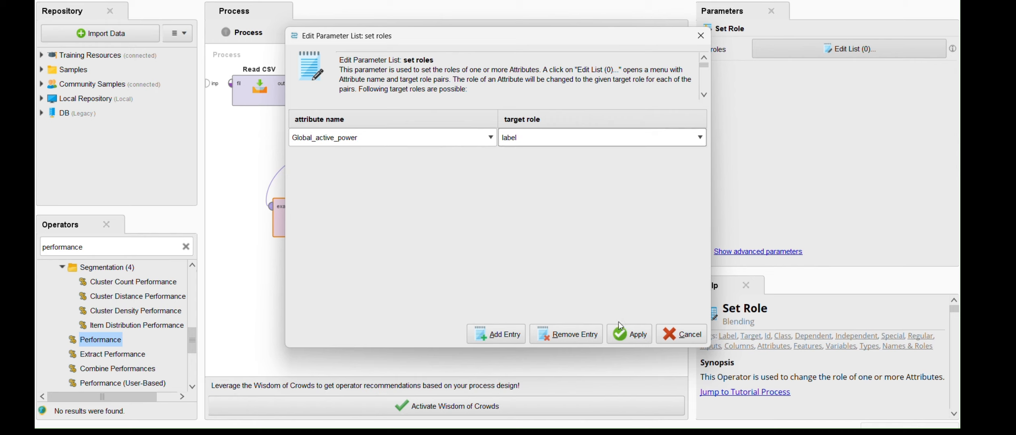
left_click(621, 341)
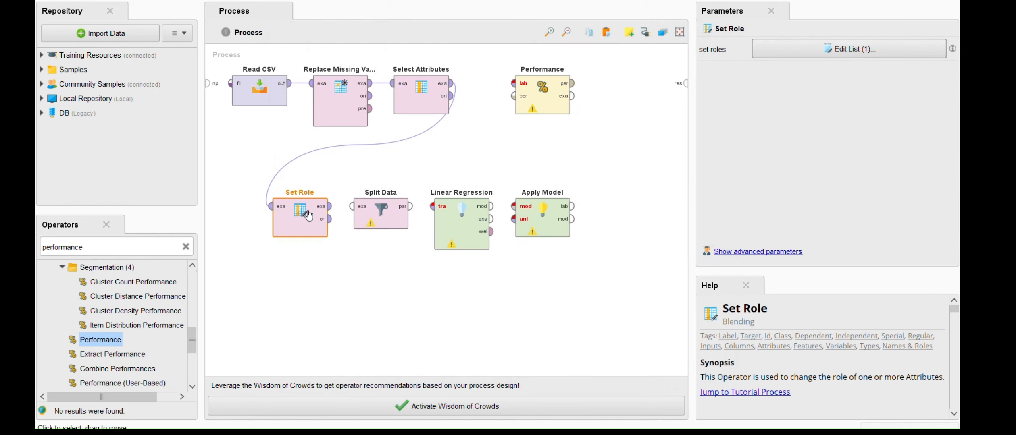
Step: Connect the Set Role example output to Split Data and define two partitions with ratios 0.7 and 0.3
left_click(330, 206)
left_click(356, 209)
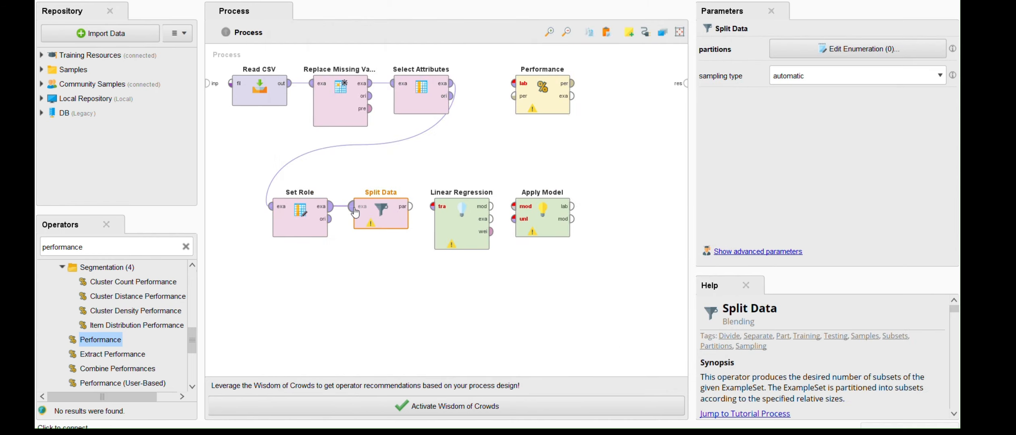
left_click(834, 55)
left_click(502, 335)
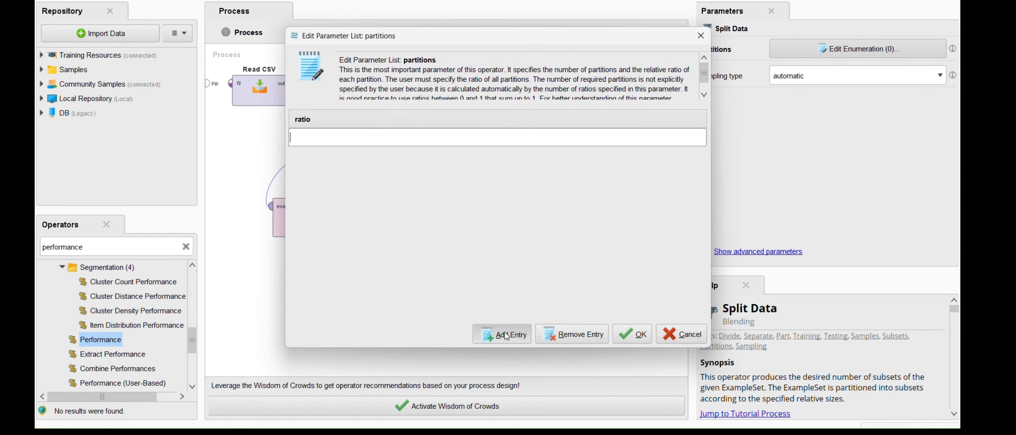
left_click(502, 334)
left_click(384, 139)
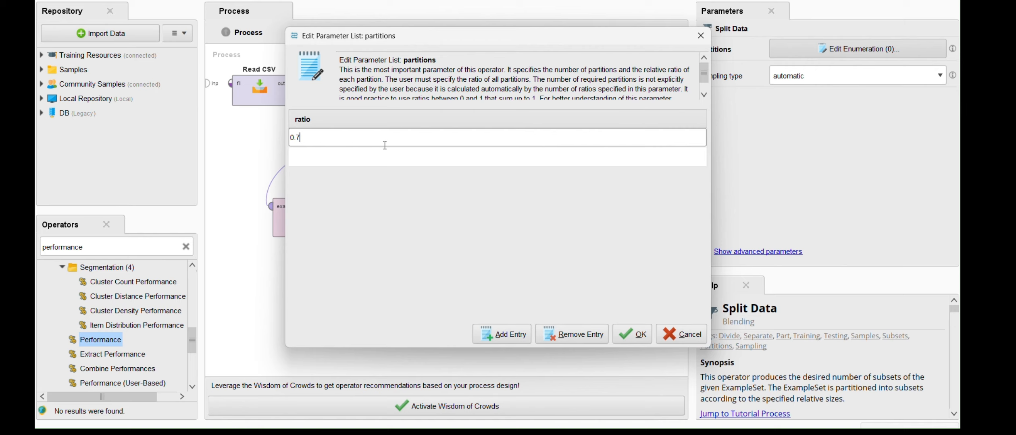
left_click(385, 157)
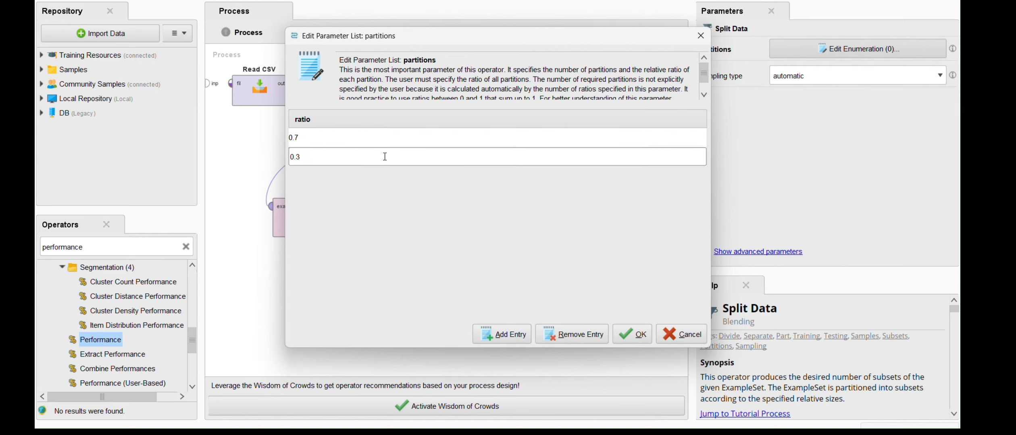
type("0.3")
left_click(647, 337)
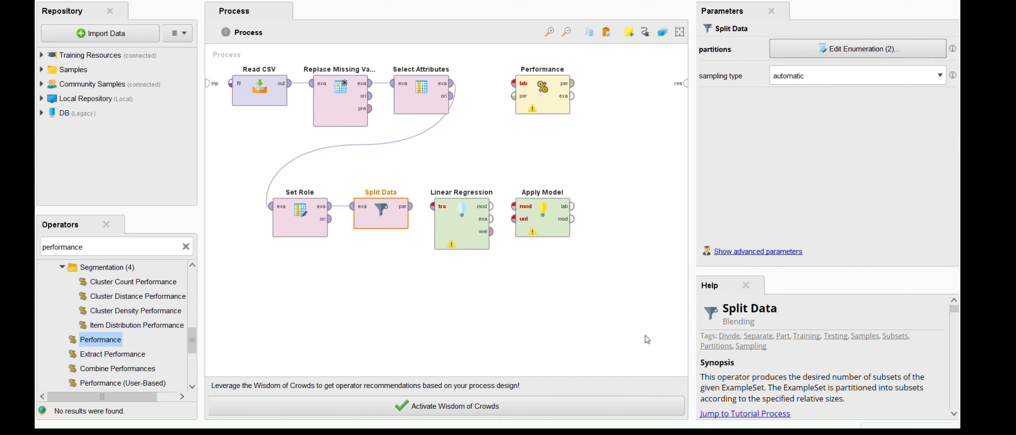
Step: Connect the first Split Data partition to the Linear Regression training input and move Apply Model directly below Linear Regression
left_click_drag(410, 206, 432, 207)
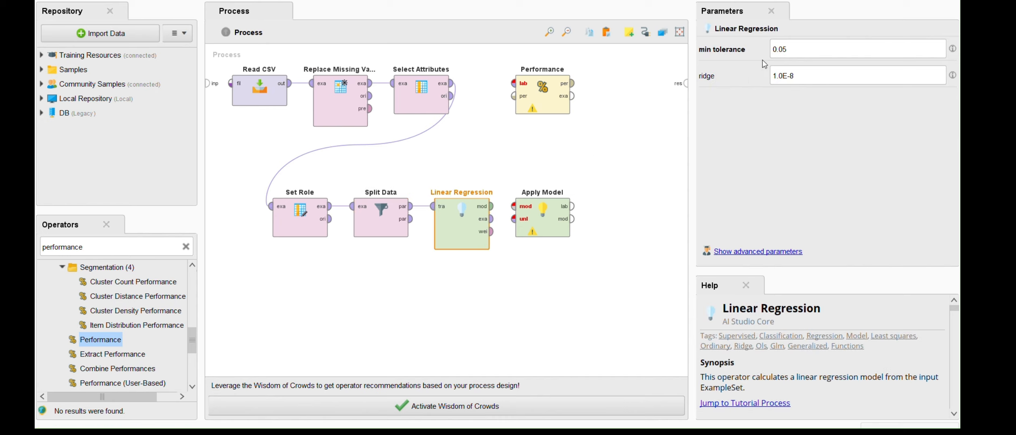
left_click(494, 212)
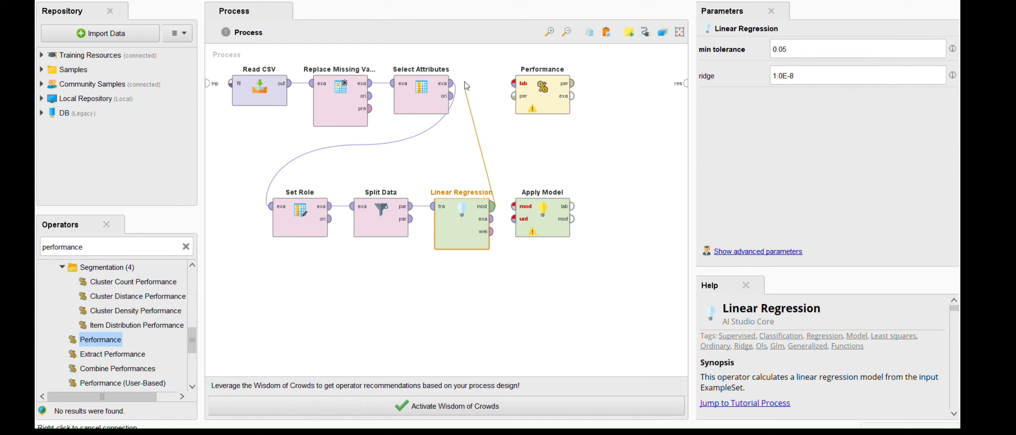
left_click(509, 163)
left_click_drag(542, 220, 462, 312)
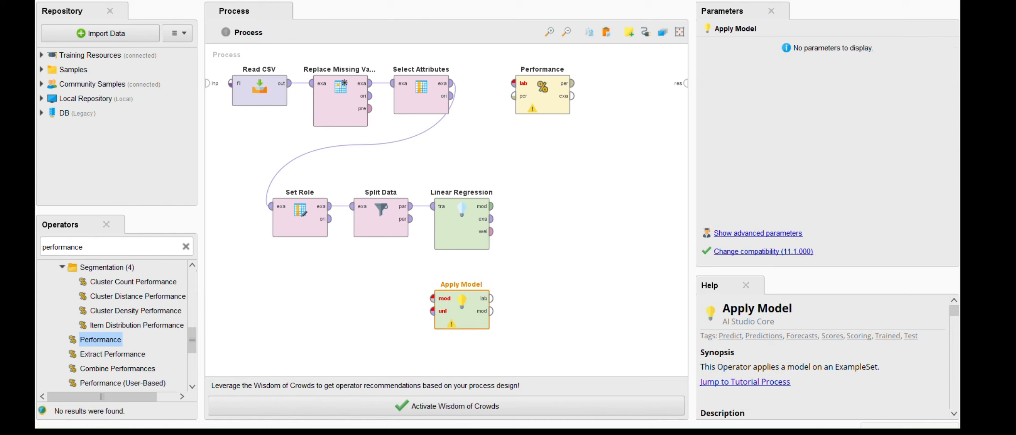
Step: Connect the second Split Data partition to Apply Model's unlabelled input and the Linear Regression model output to its model input
left_click(412, 220)
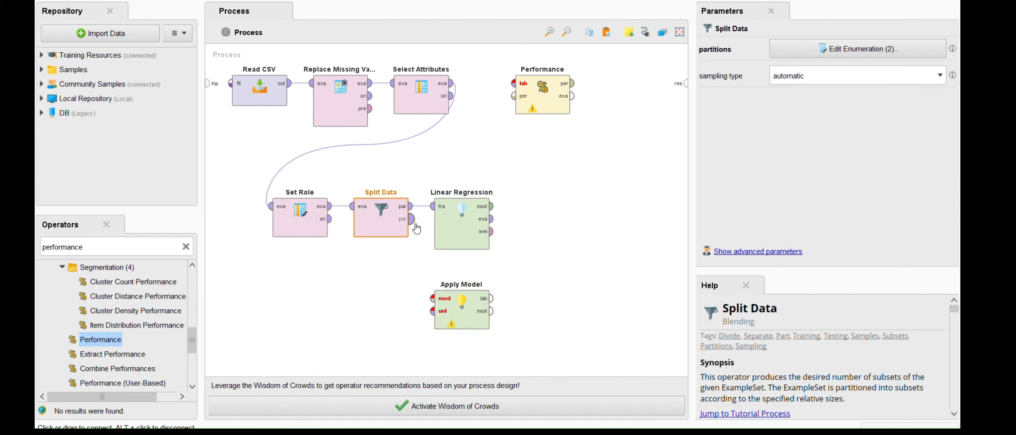
left_click(431, 312)
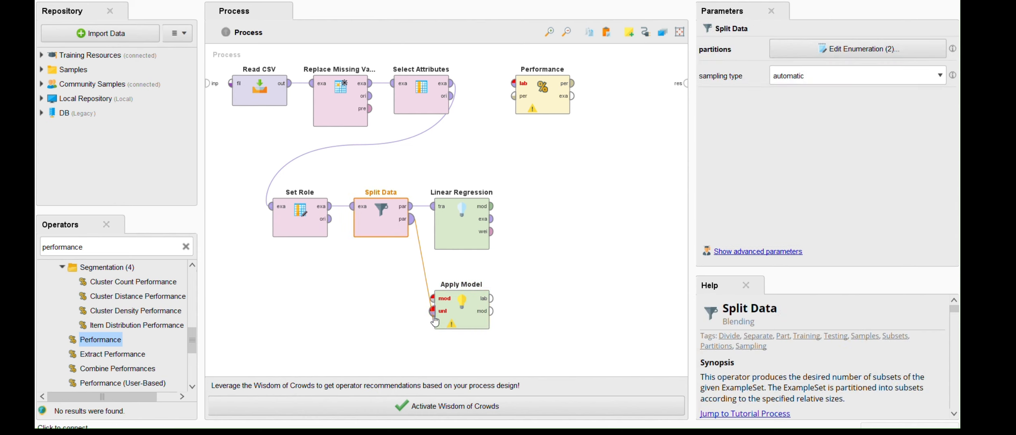
left_click(433, 302)
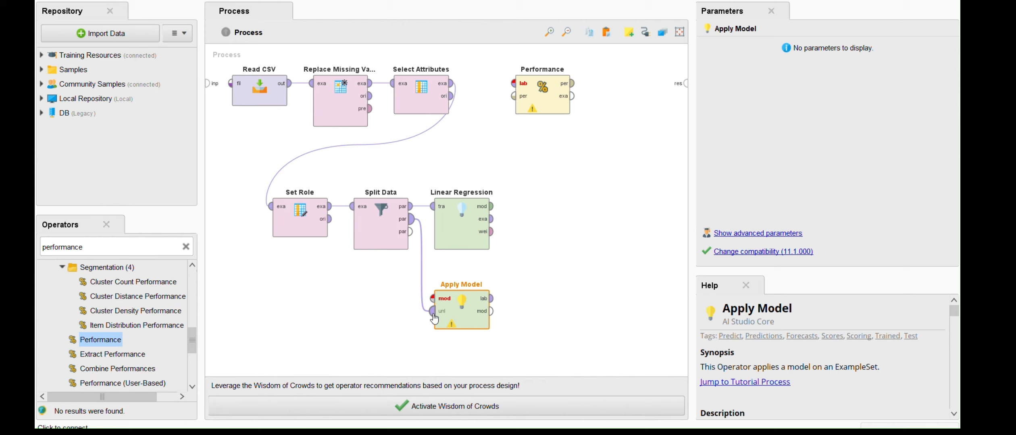
left_click(492, 207)
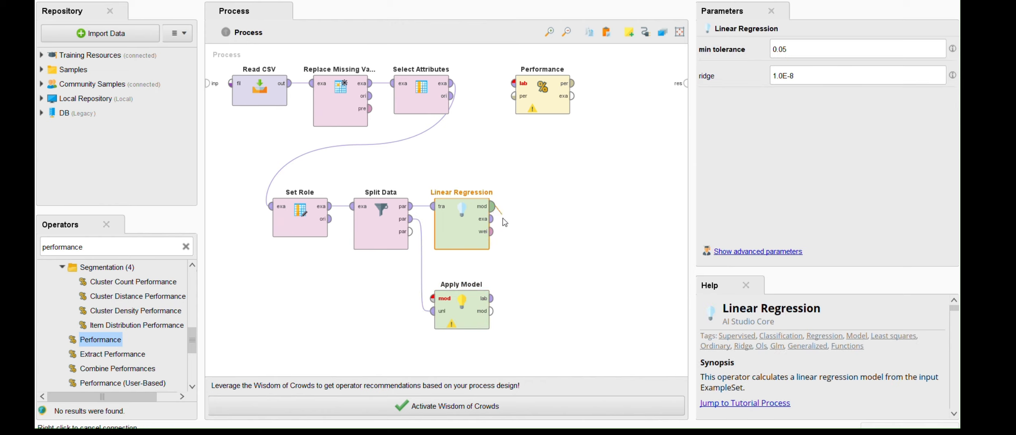
left_click(434, 300)
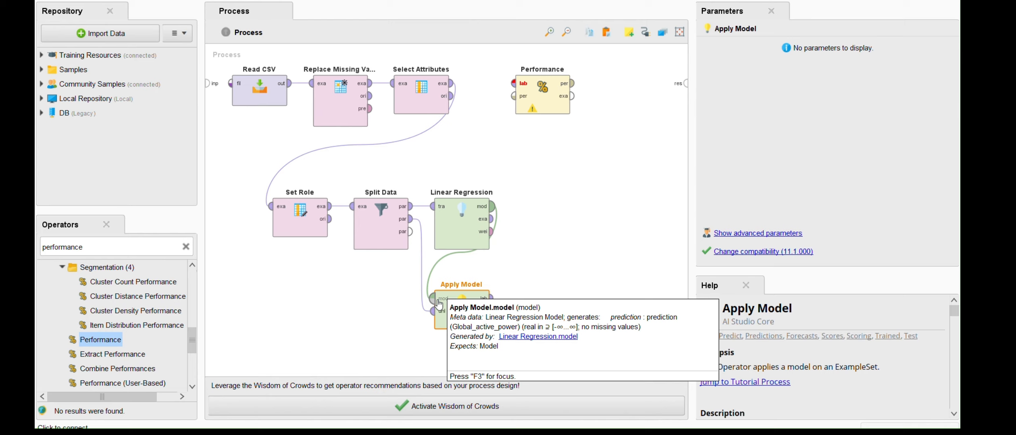
Step: Connect Apply Model's labelled output to the Performance operator and its performance output to the first process result port
left_click(492, 300)
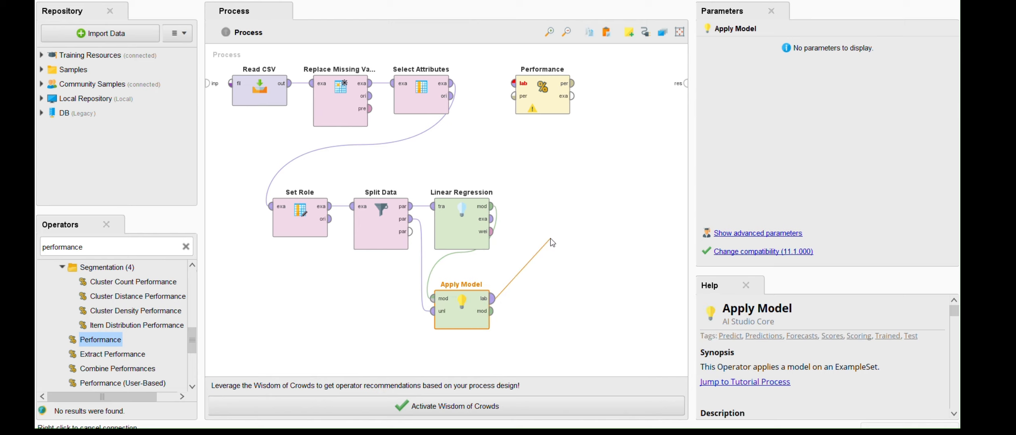
left_click(513, 83)
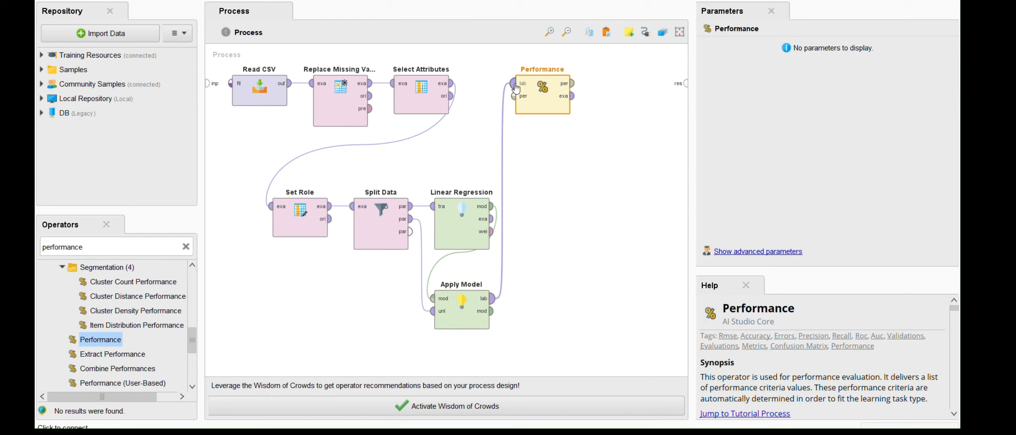
left_click(450, 97)
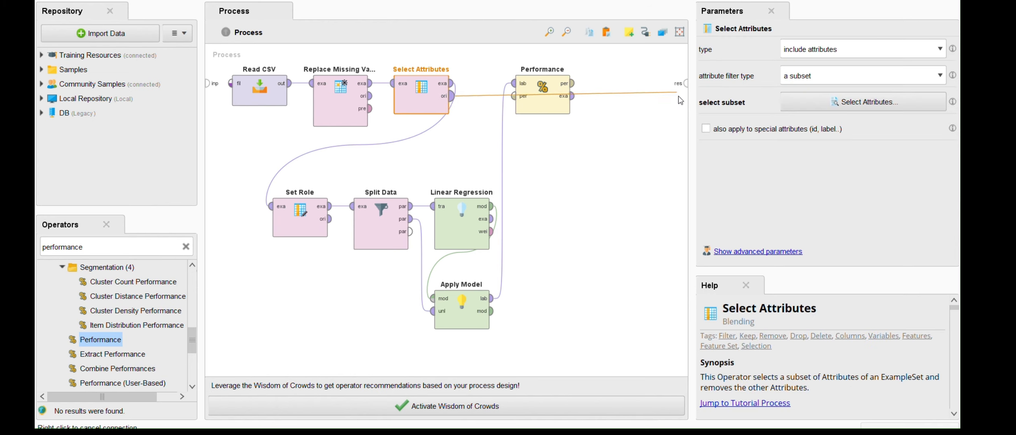
right_click(463, 107)
left_click(572, 84)
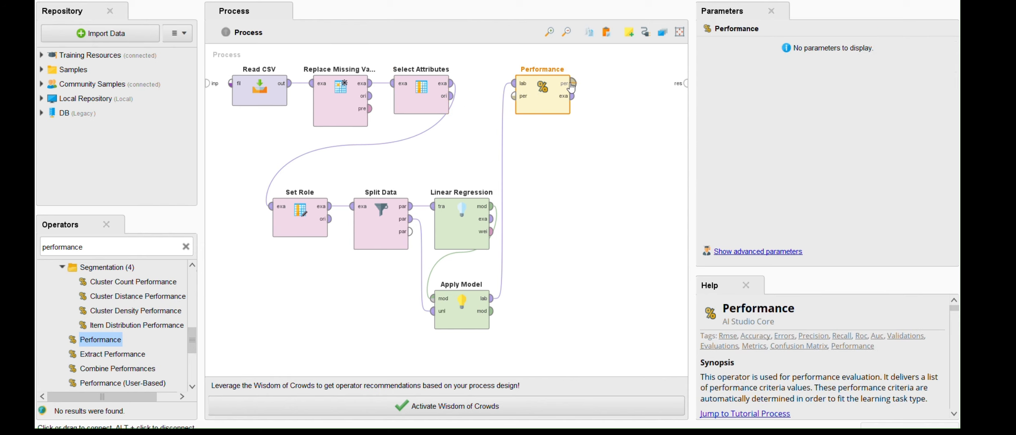
left_click(682, 84)
Step: Connect the original output of Select Attributes to the second process result port and run the process
left_click(451, 96)
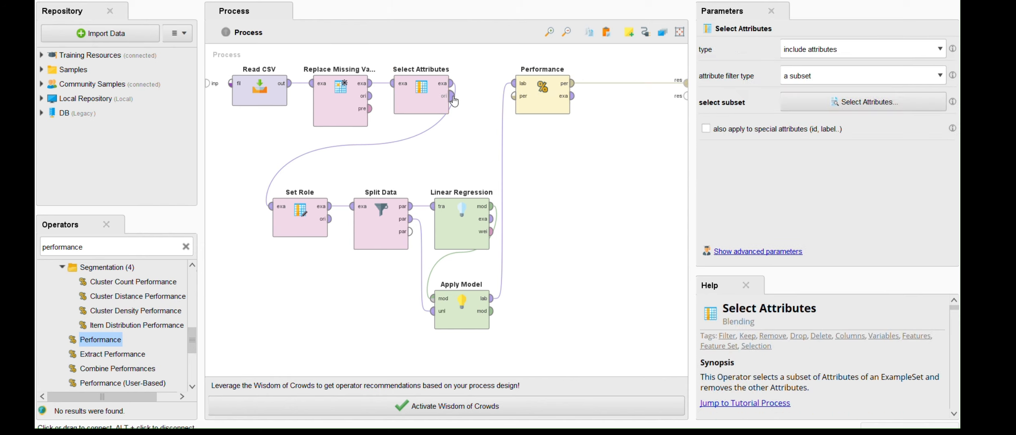
left_click(684, 98)
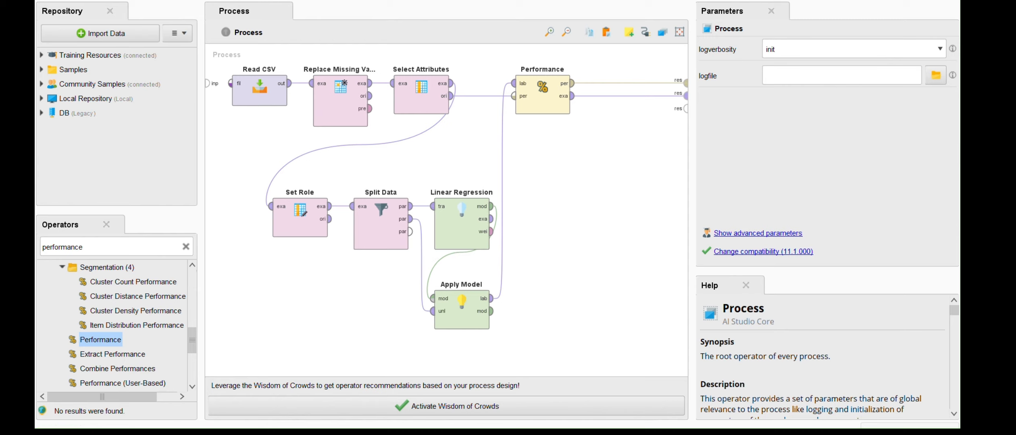
key("F11")
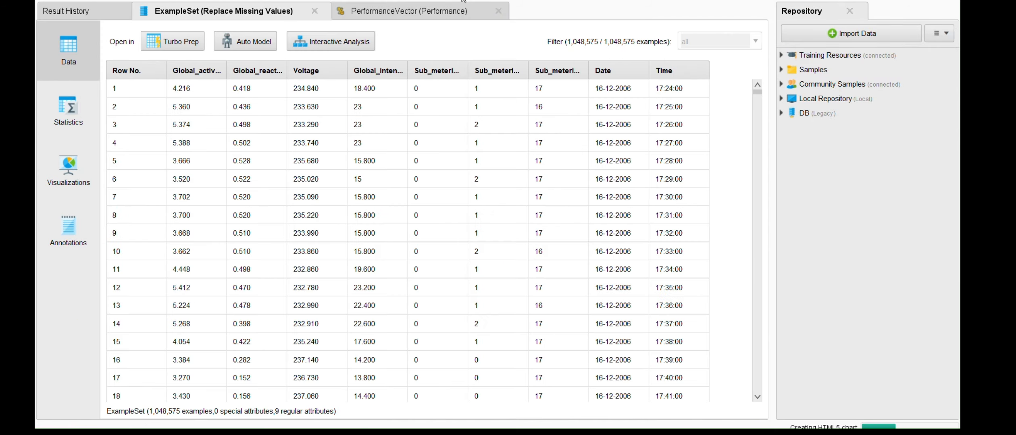
Step: Examine the data rows, attribute statistics and default histogram of the Replace Missing Values example set
scroll(269, 150, "down", 4)
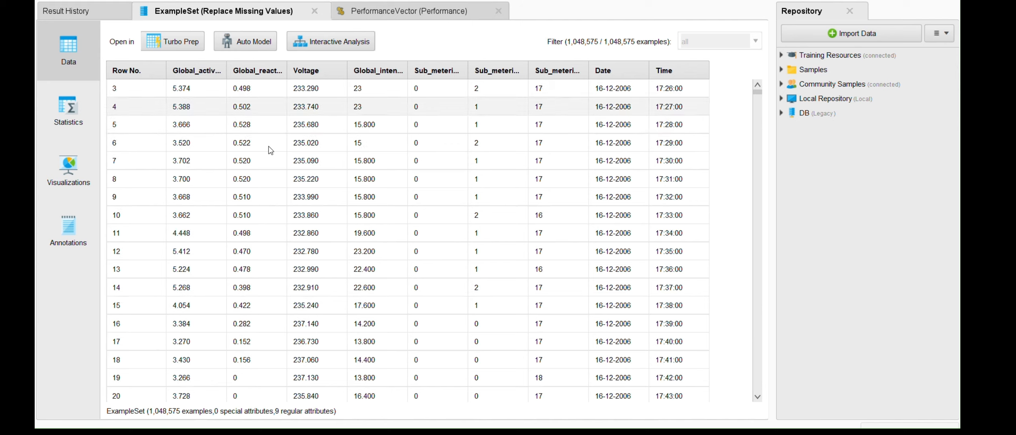
scroll(270, 150, "down", 10)
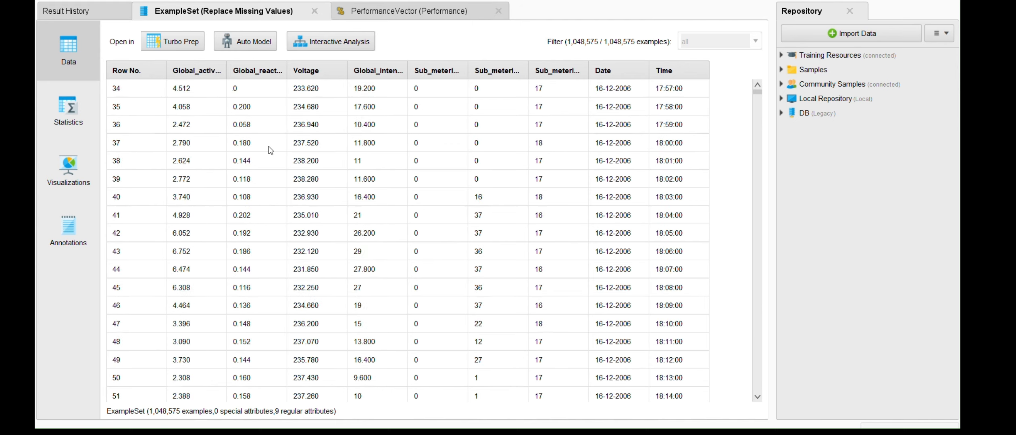
scroll(270, 150, "down", 6)
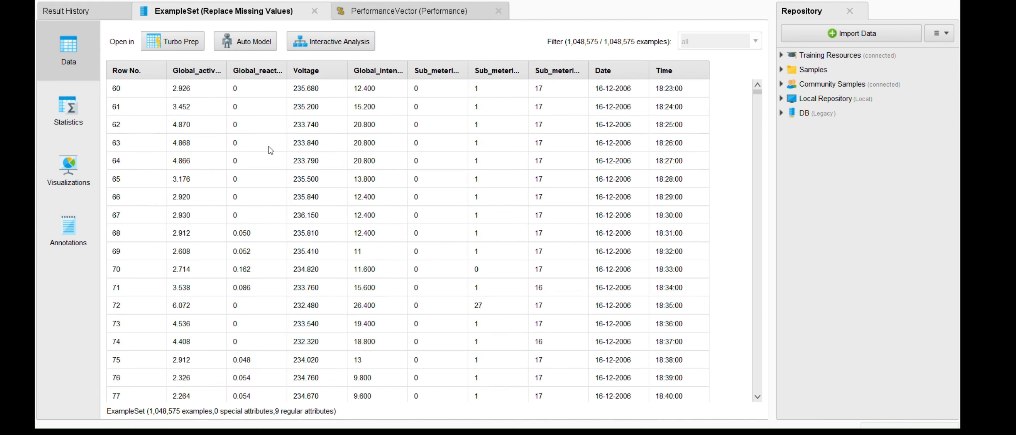
scroll(270, 150, "up", 8)
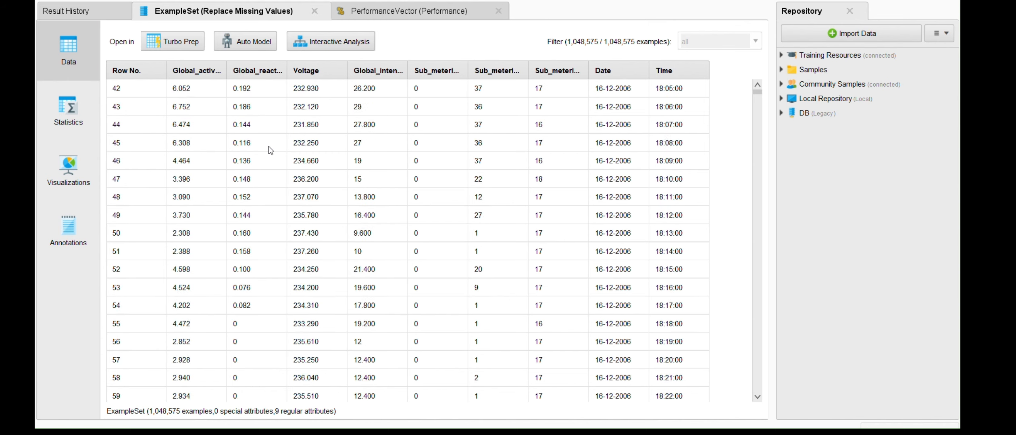
scroll(269, 147, "up", 5)
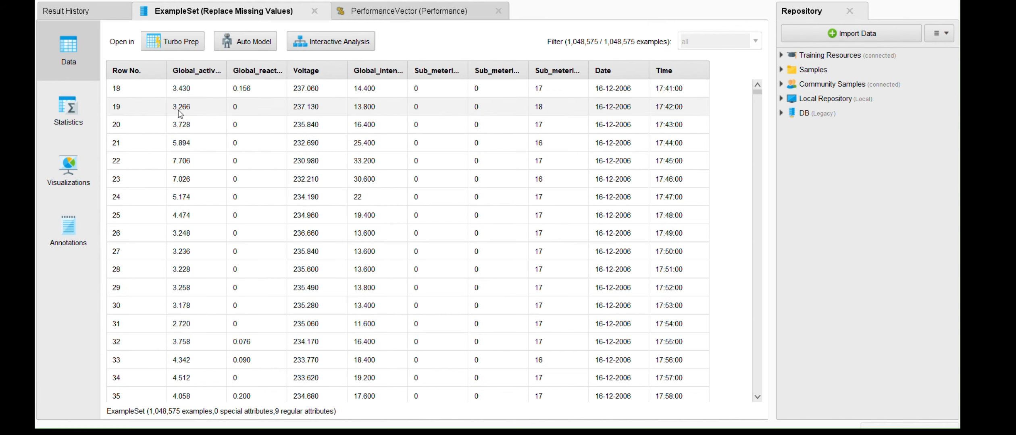
left_click(80, 115)
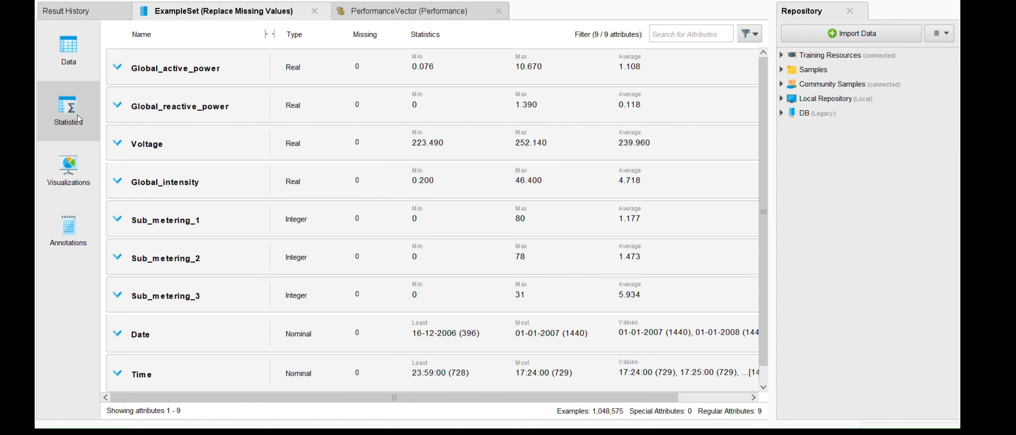
left_click(68, 173)
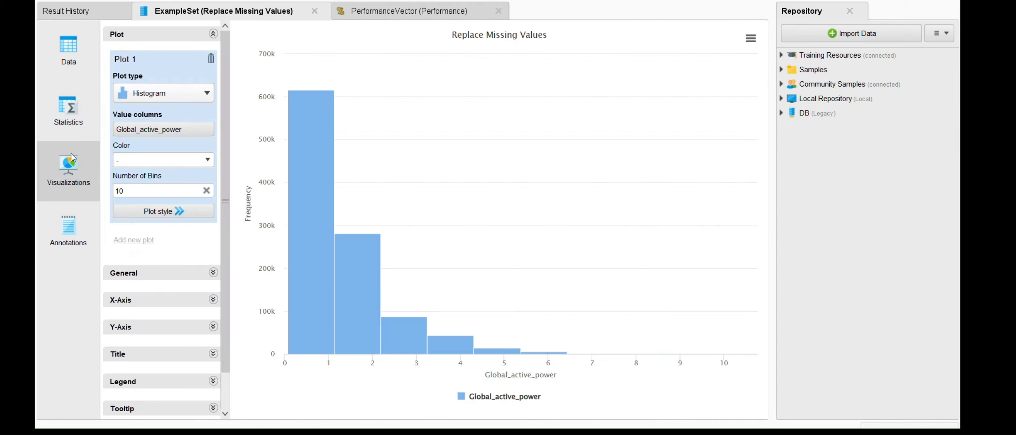
Step: Check the root mean squared error in the PerformanceVector results and return to the process design
left_click(376, 16)
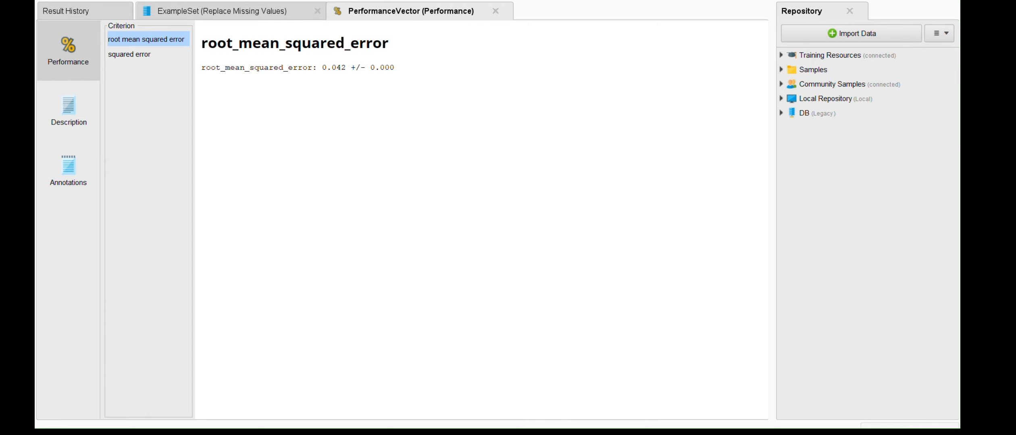
key("F8")
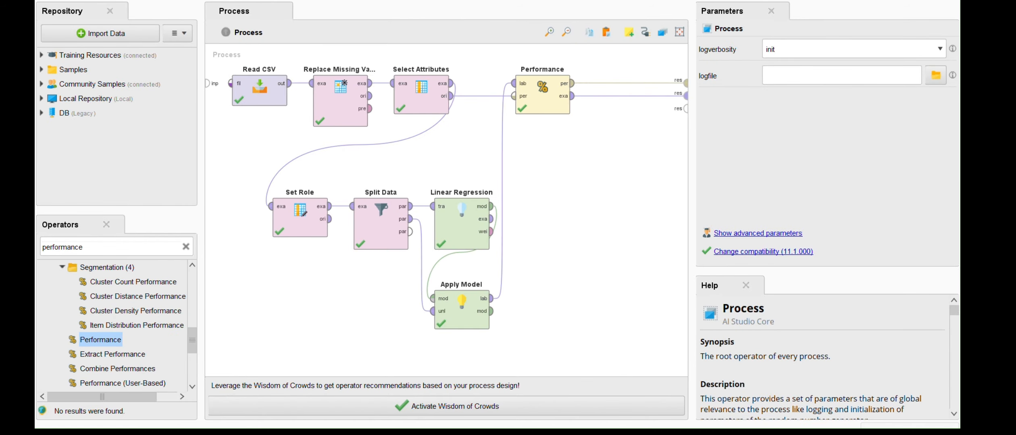